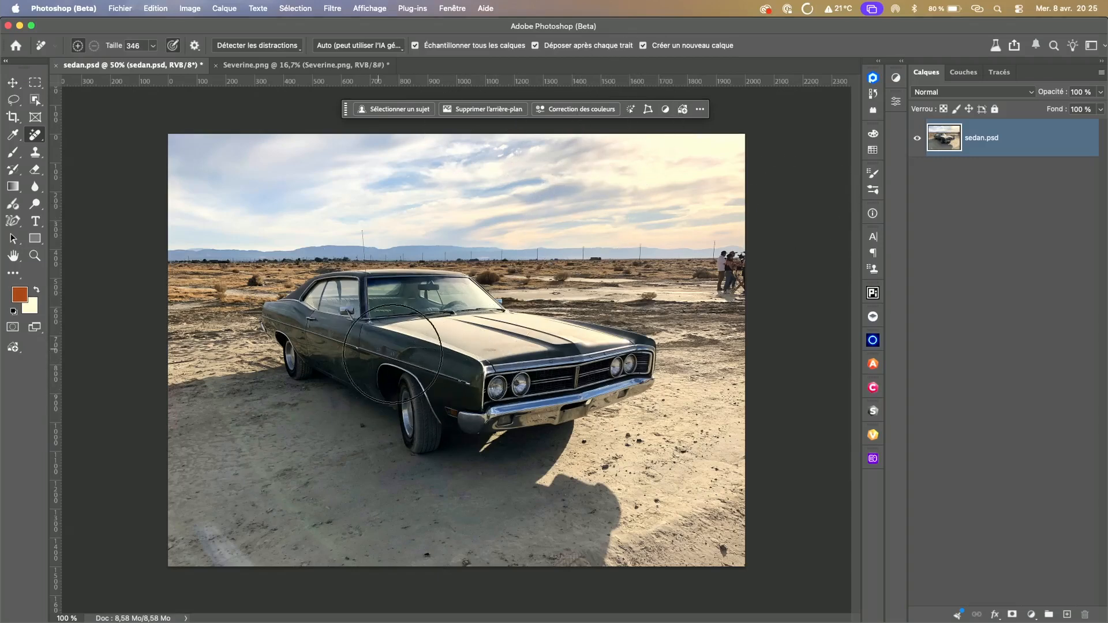
pyautogui.click(322, 65)
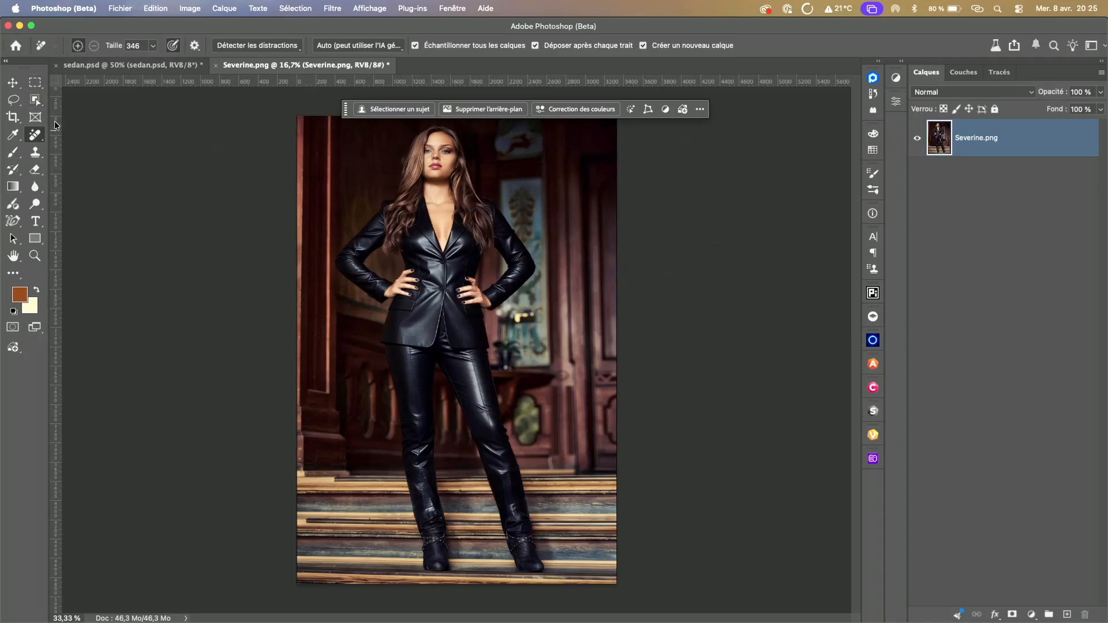
pyautogui.click(12, 83)
pyautogui.moveTo(376, 236); pyautogui.dragTo(423, 318)
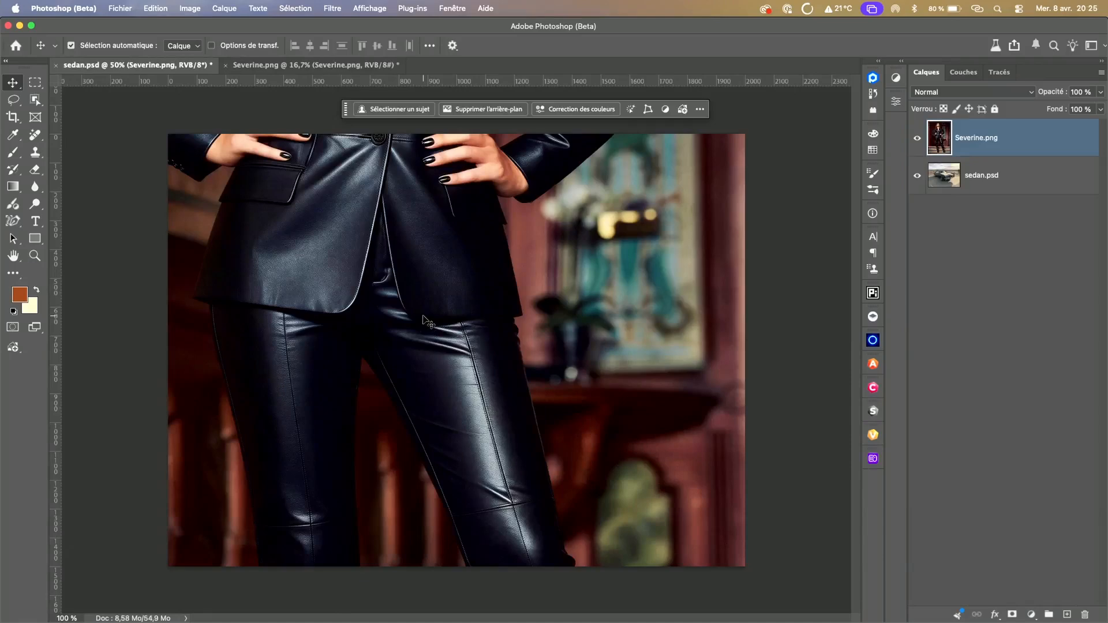
pyautogui.press('super+z')
# Step: Place Severine.png as an embedded layer above the car photo in sedan.psd, keeping the proposed size and position
pyautogui.click(120, 8)
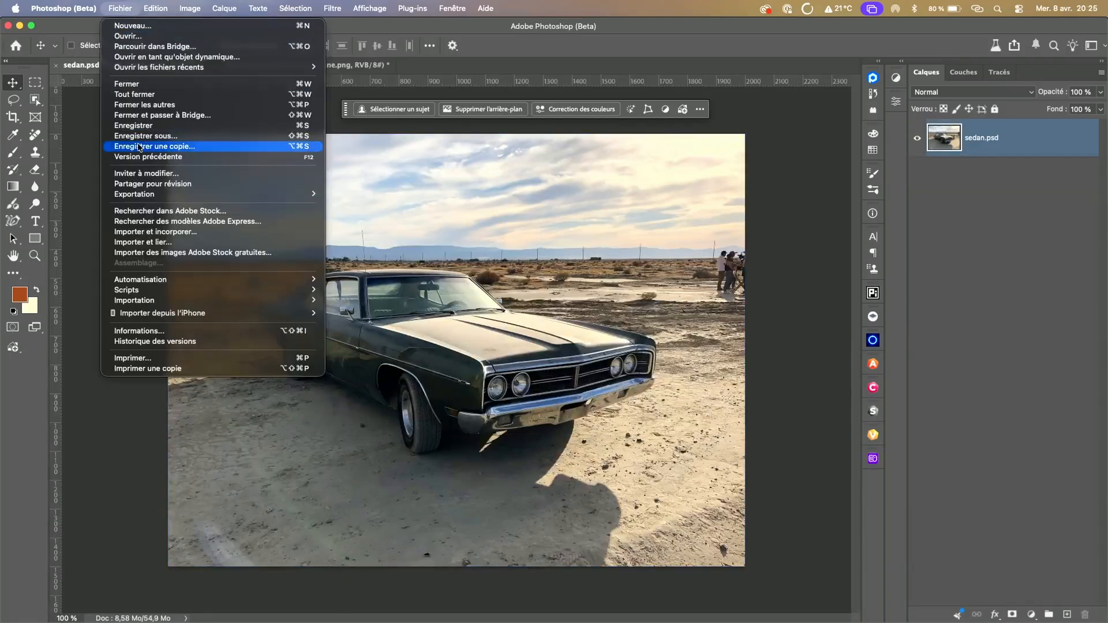
pyautogui.click(153, 232)
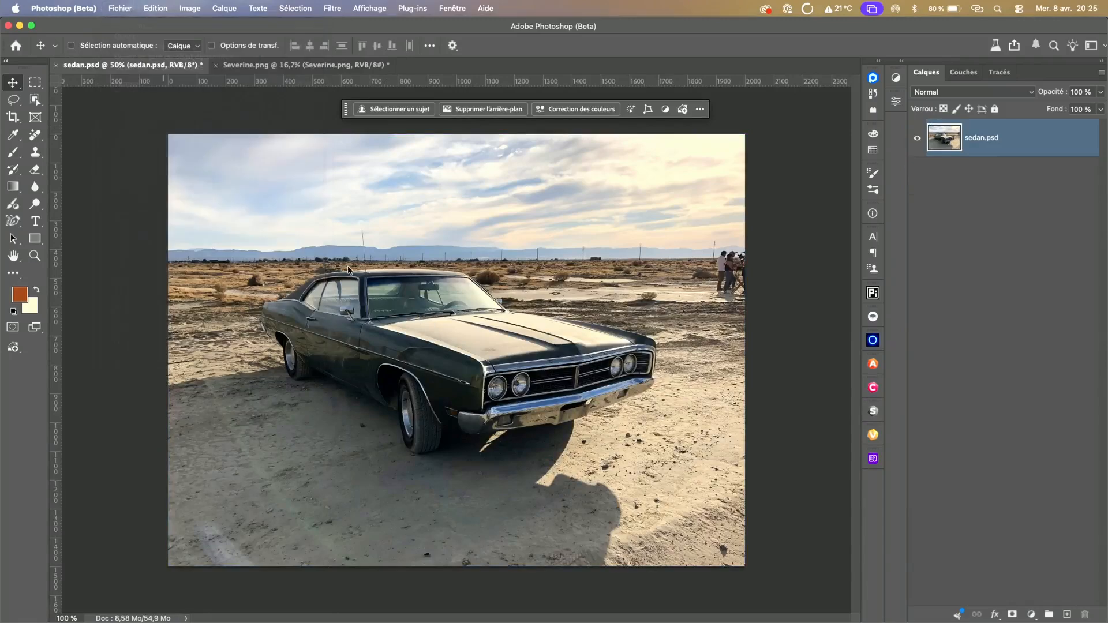
pyautogui.click(733, 142)
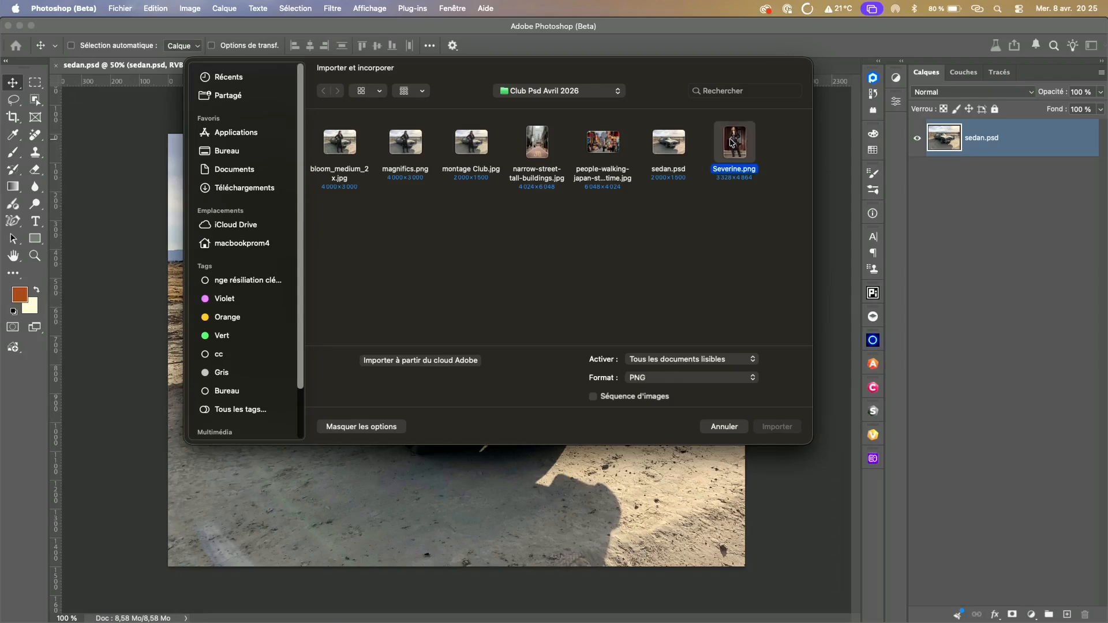
pyautogui.click(777, 427)
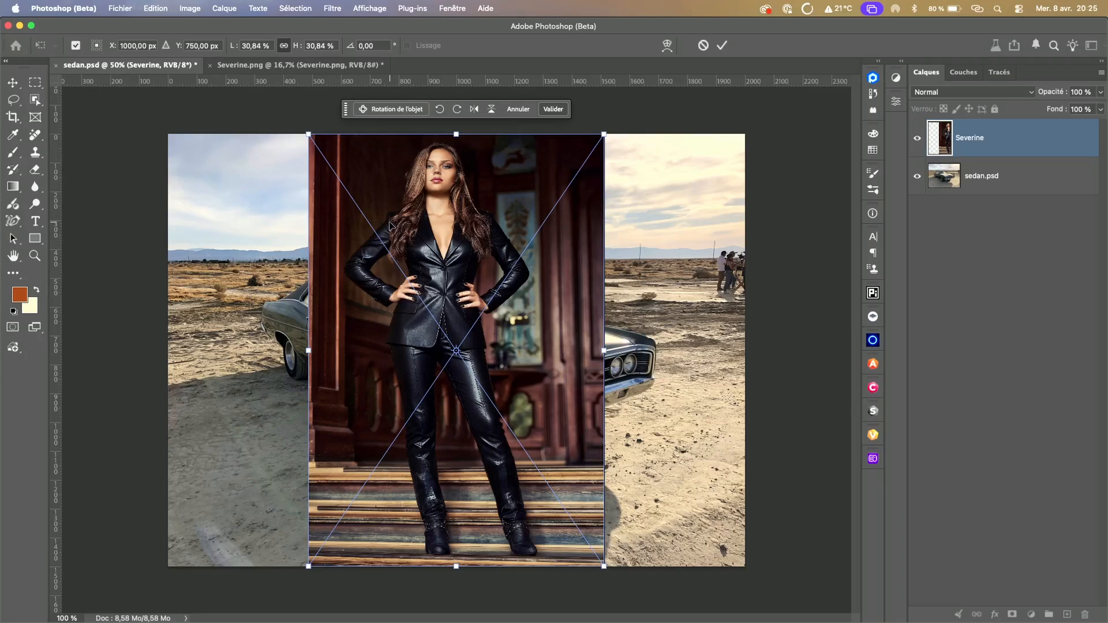
pyautogui.click(723, 47)
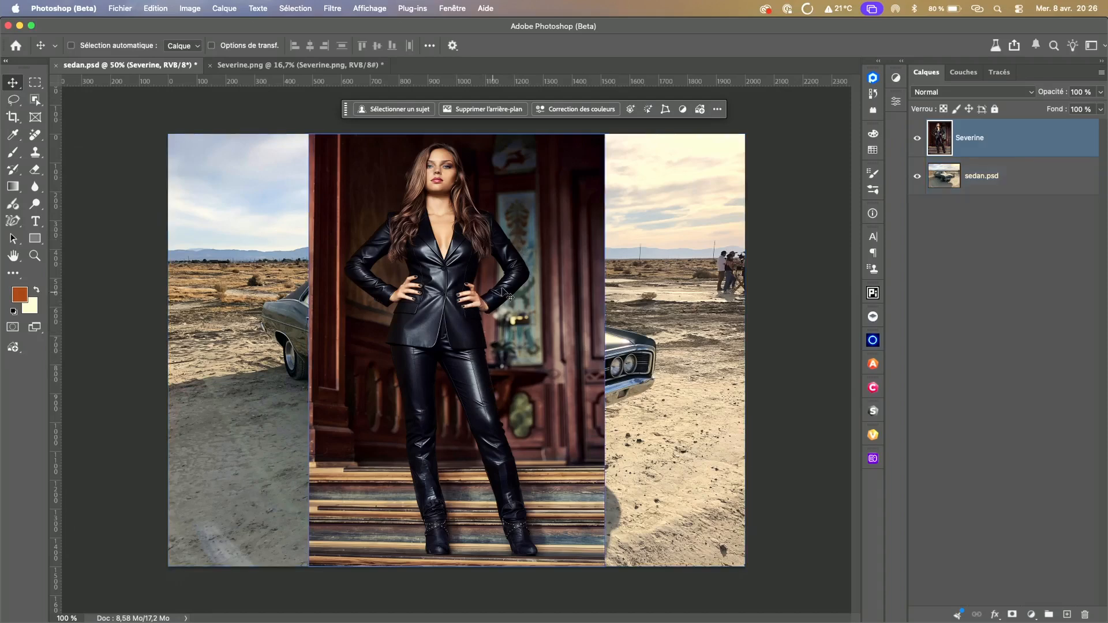
# Step: Remove the background of the placed woman, check the resulting layer mask, and target the layer's image instead of its mask
pyautogui.click(502, 111)
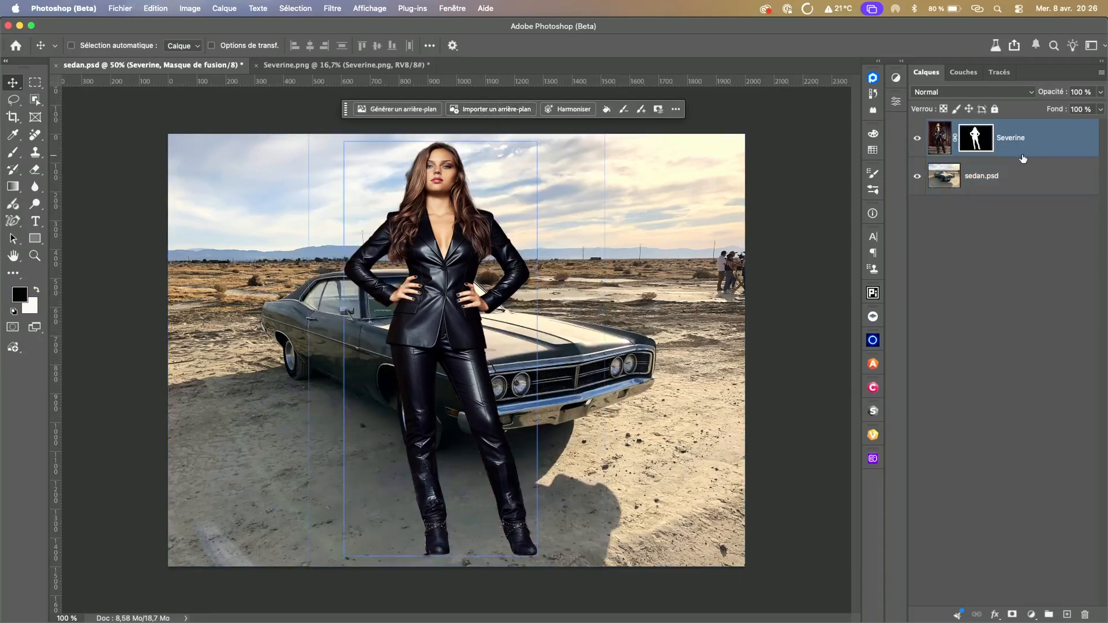
pyautogui.keyDown('alt'); pyautogui.click(979, 143); pyautogui.keyUp('alt')
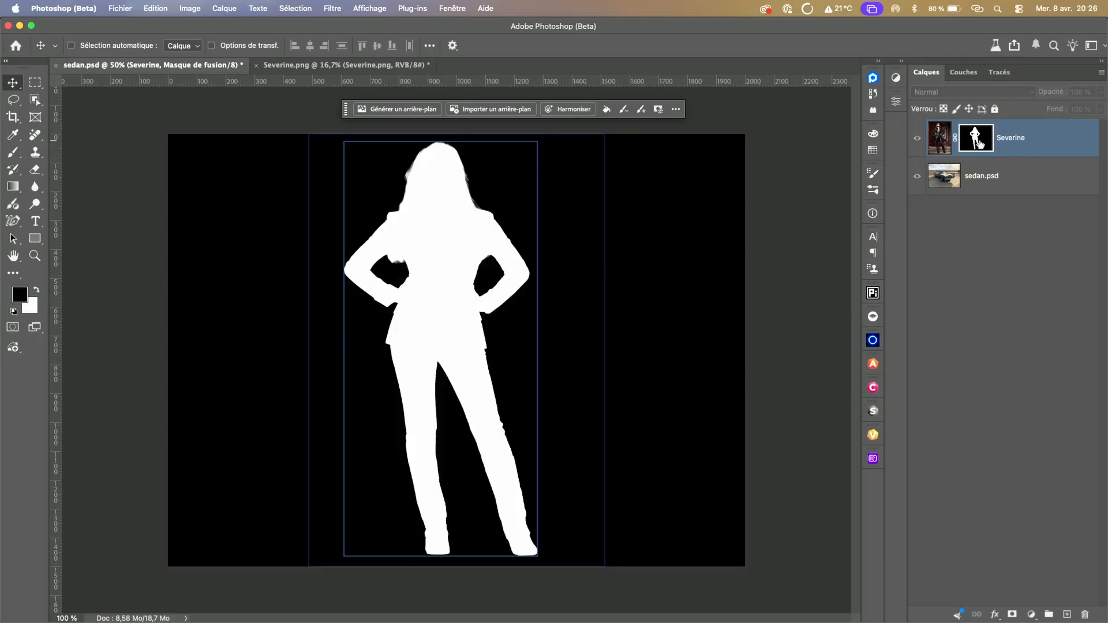
pyautogui.keyDown('alt'); pyautogui.click(979, 143); pyautogui.keyUp('alt')
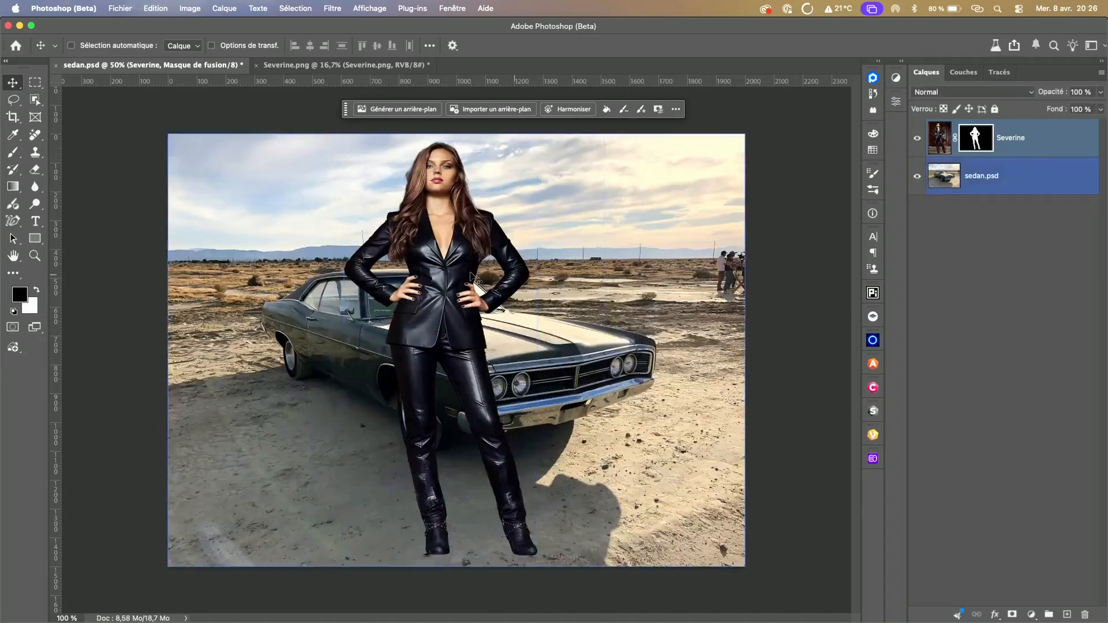
pyautogui.click(937, 185)
pyautogui.click(940, 138)
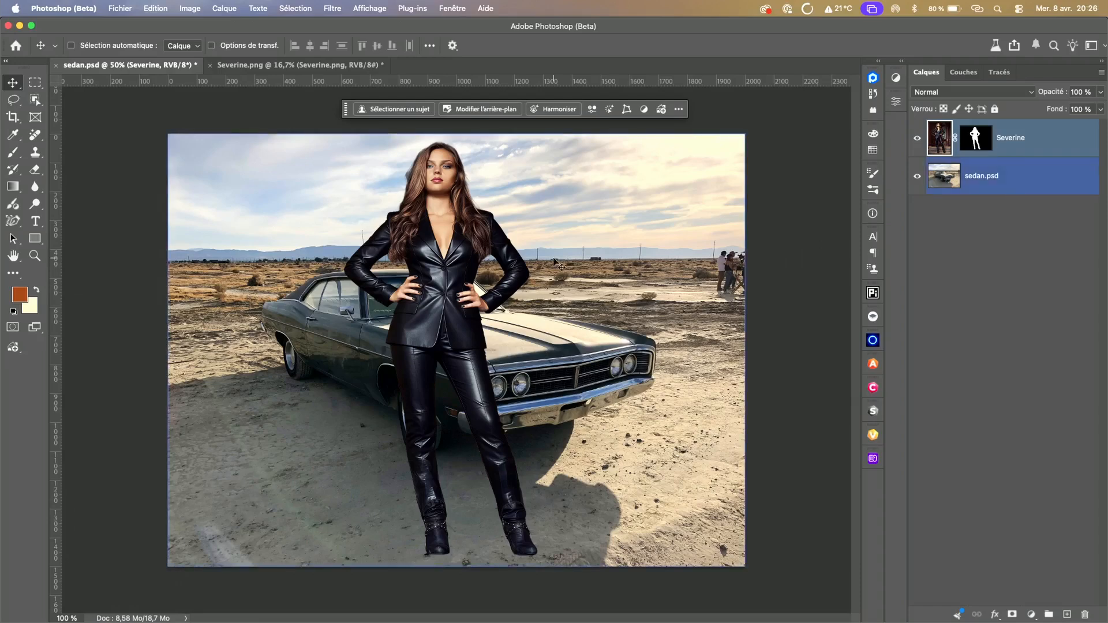
# Step: Start a free transform on the cut-out woman and convert her layer into a rotatable object
pyautogui.click(154, 9)
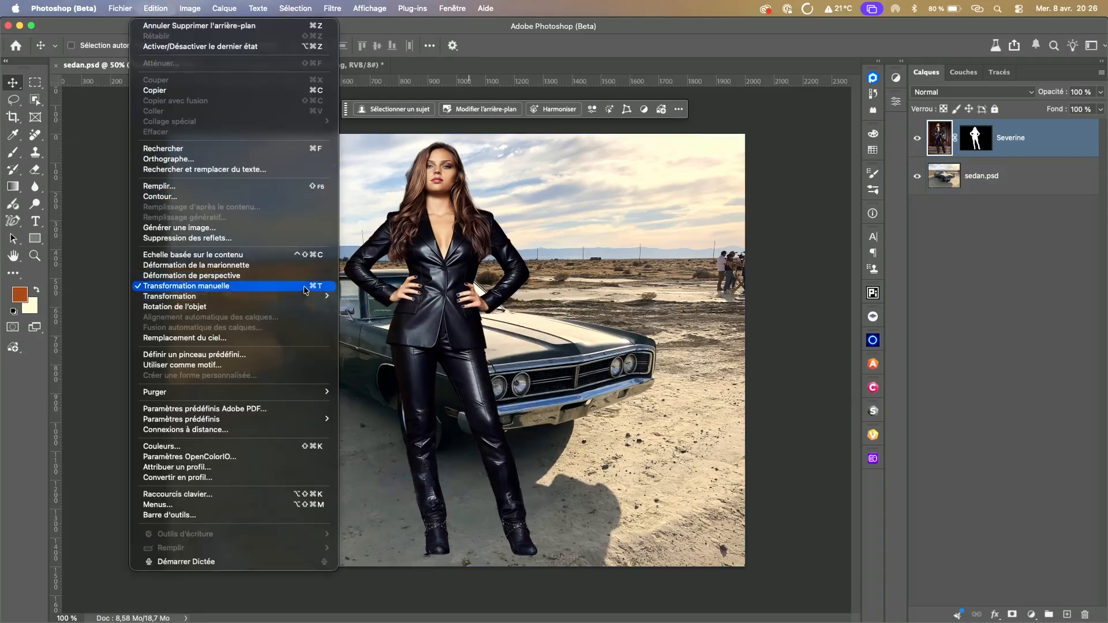
pyautogui.click(305, 287)
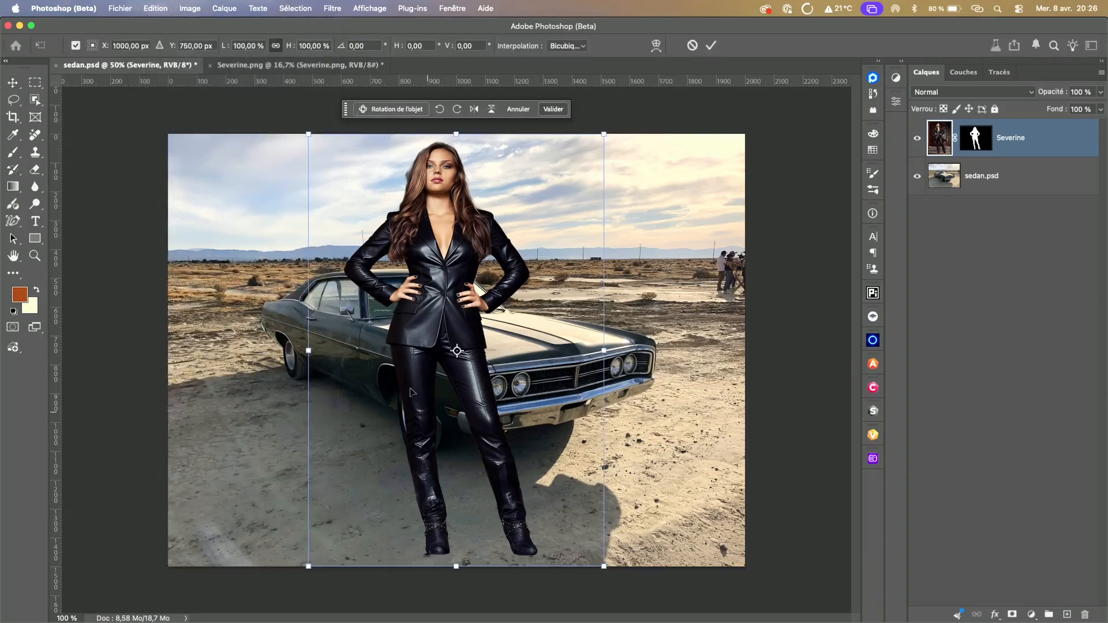
pyautogui.click(402, 110)
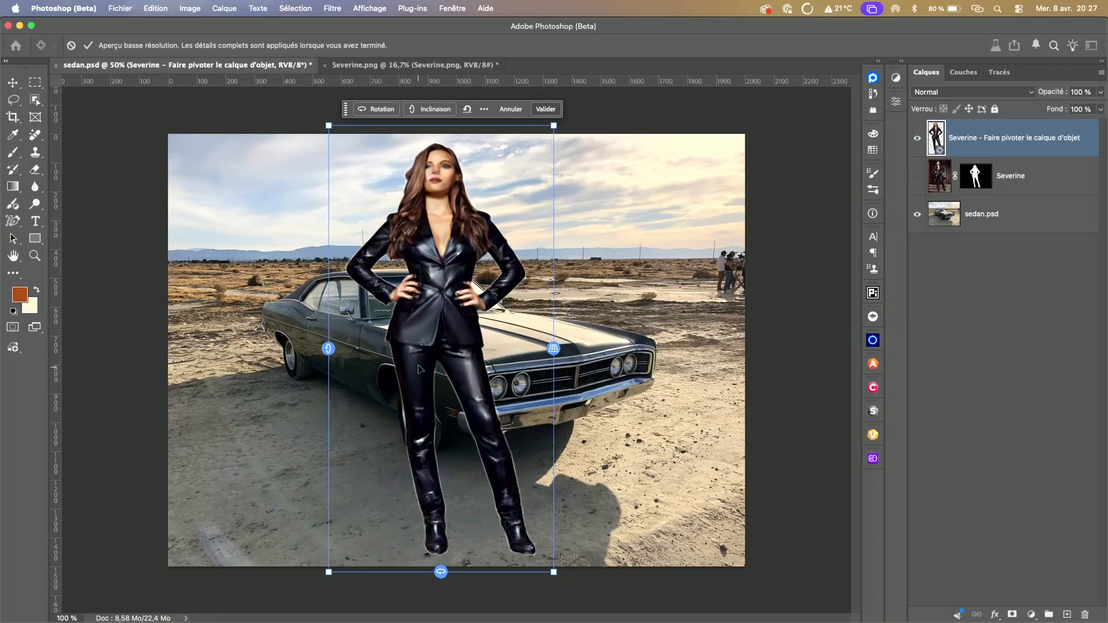
# Step: Turn the woman about 36.8° around her vertical axis, tilt her about 11.1°, and reduce the perspective to about 2°
pyautogui.moveTo(327, 349); pyautogui.dragTo(327, 375)
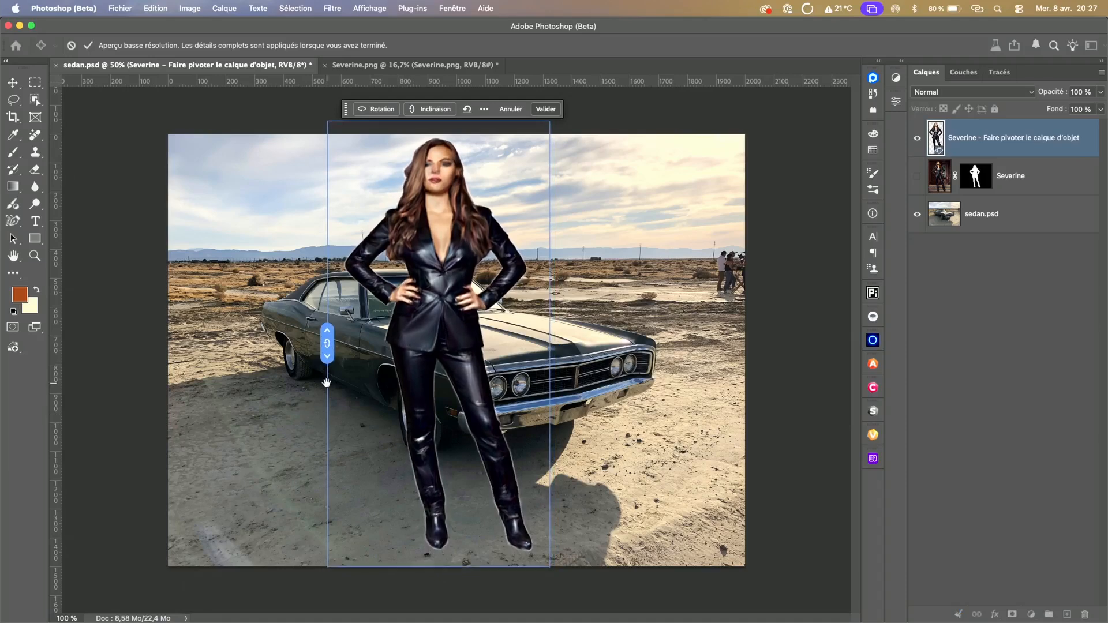
pyautogui.moveTo(437, 567); pyautogui.dragTo(550, 571)
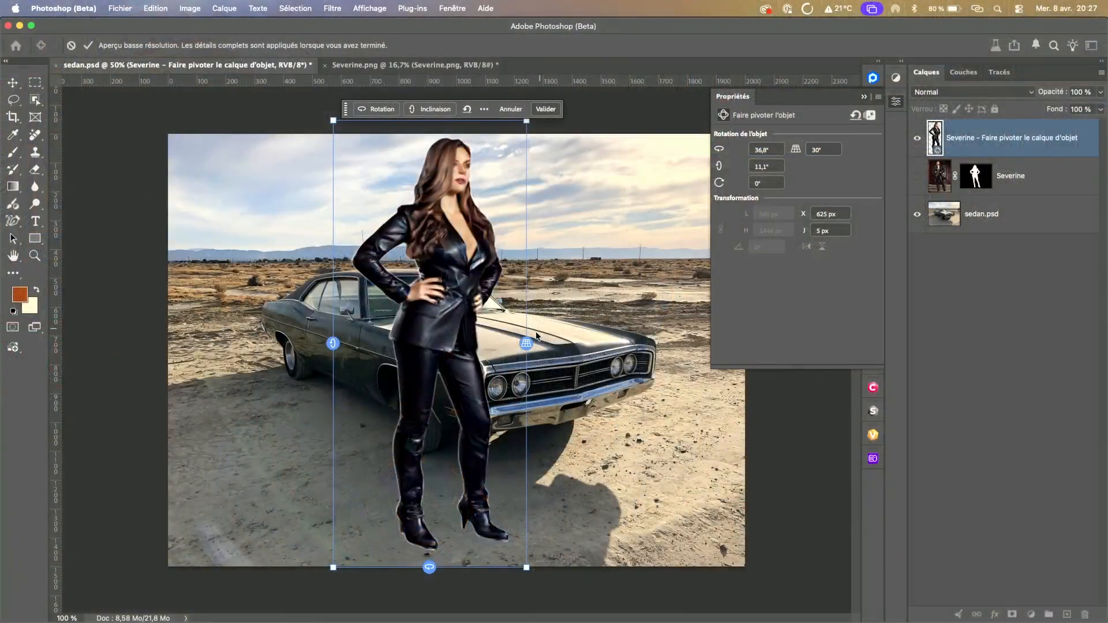
pyautogui.moveTo(525, 341); pyautogui.dragTo(540, 229)
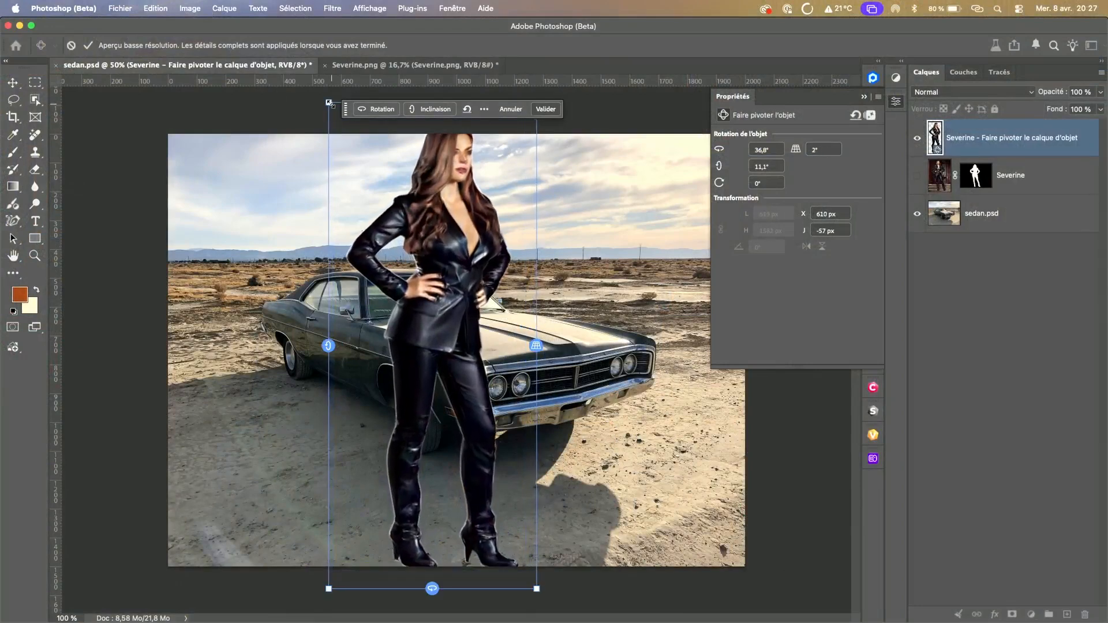
# Step: Scale the rotated woman down, position her in front of the car at about X 750 px, Y 66 px, and apply the rotation
pyautogui.moveTo(328, 103); pyautogui.dragTo(326, 176)
pyautogui.moveTo(451, 299); pyautogui.dragTo(466, 272)
pyautogui.moveTo(368, 137); pyautogui.dragTo(371, 145)
pyautogui.moveTo(461, 232); pyautogui.dragTo(458, 225)
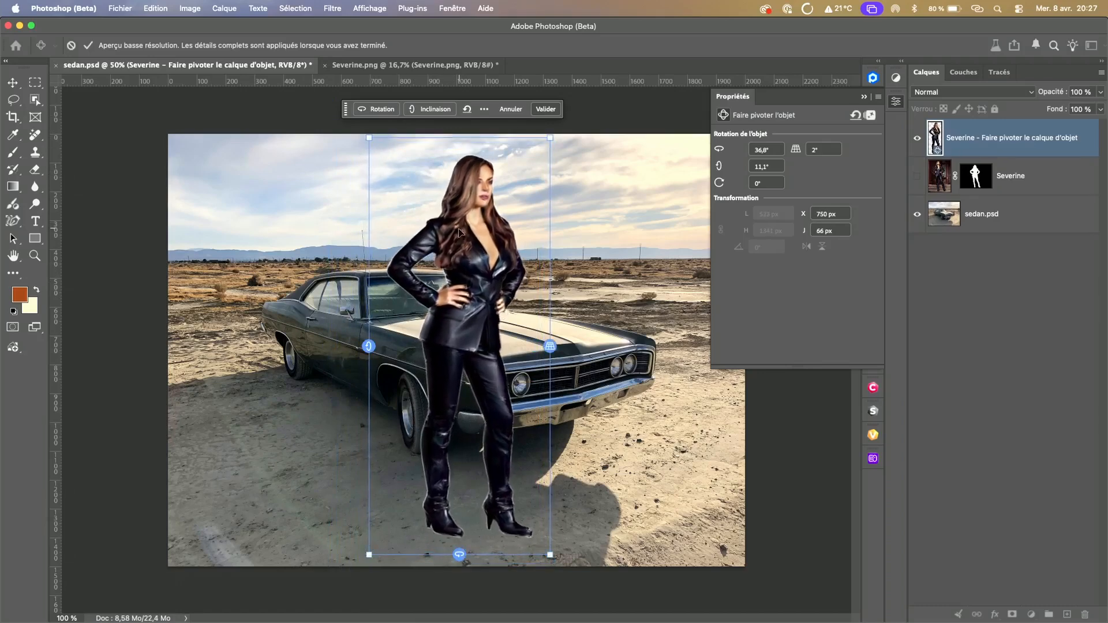
pyautogui.click(548, 110)
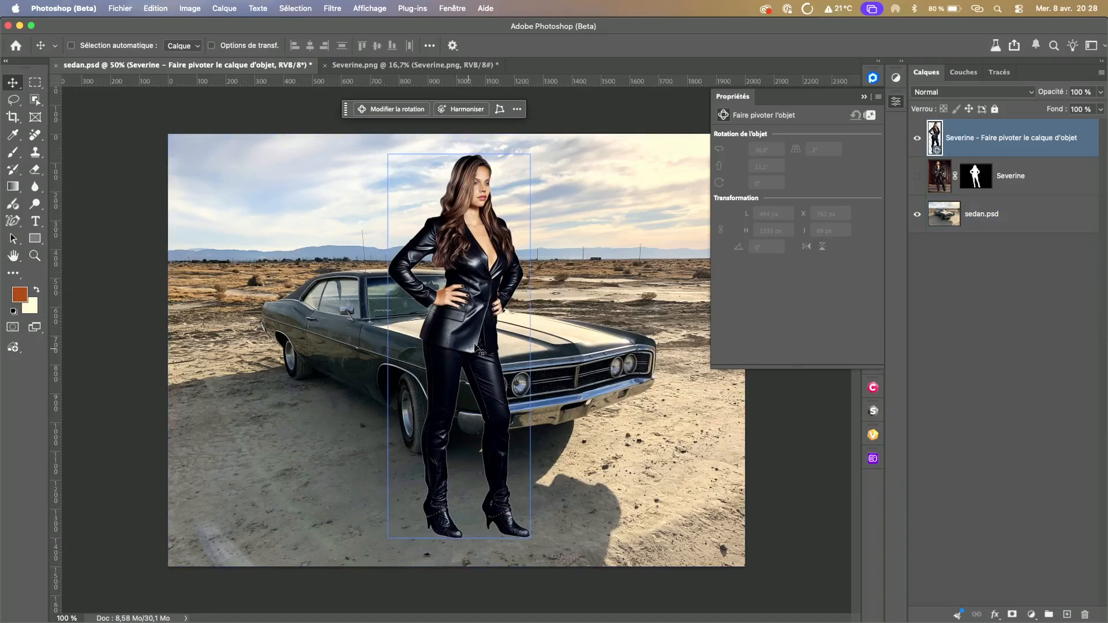
# Step: Harmonize the rotated woman with the desert scene, compare the generated variants, and choose the third one
pyautogui.click(469, 110)
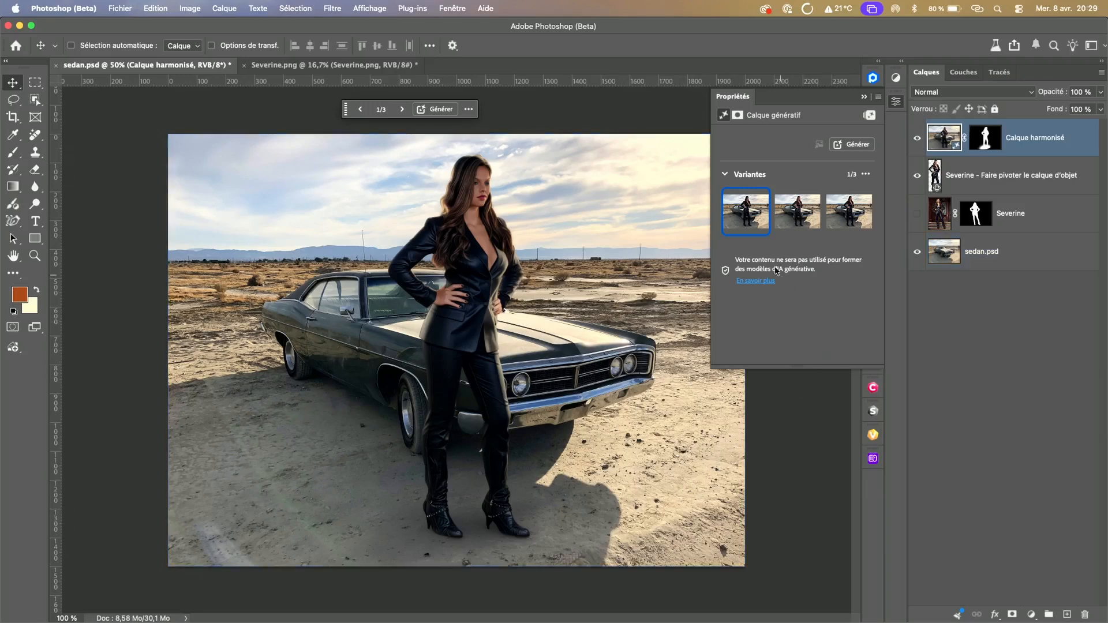
pyautogui.click(798, 219)
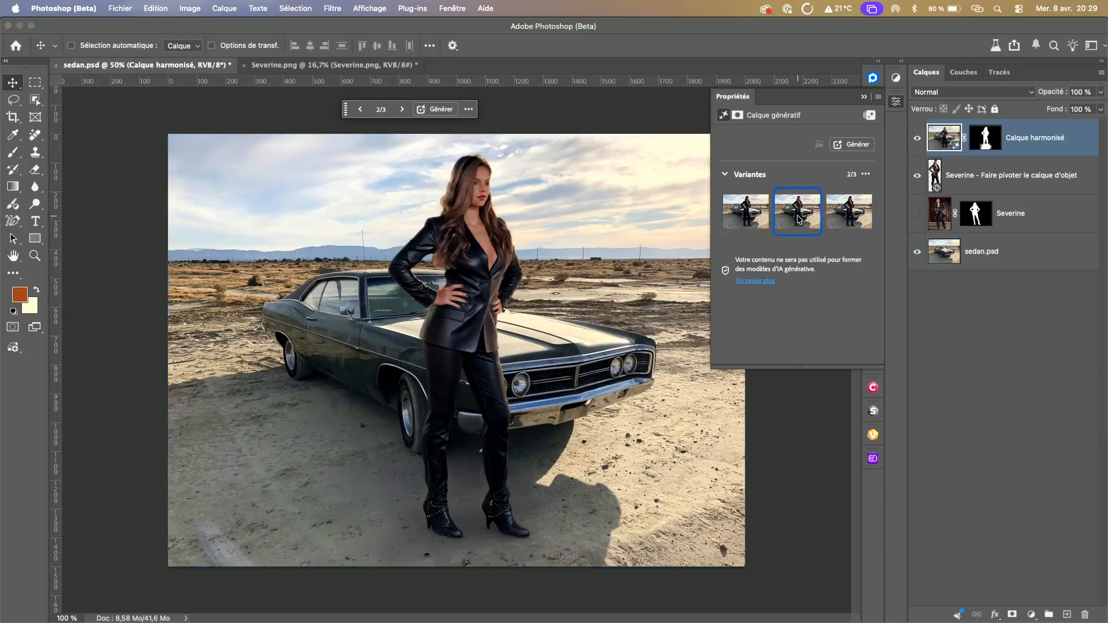
pyautogui.click(848, 220)
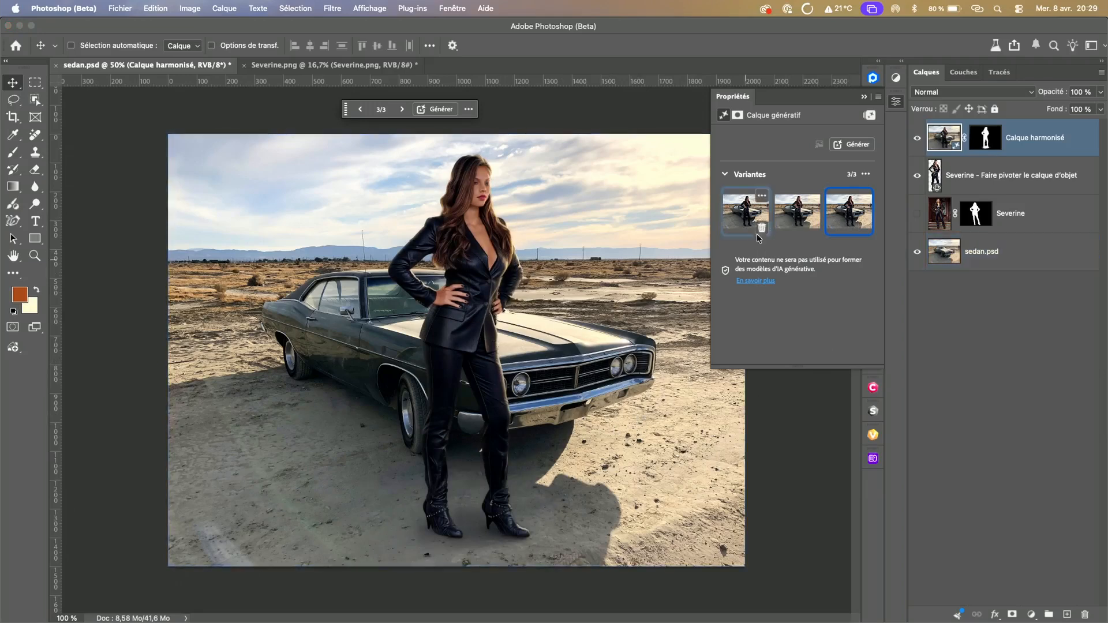
pyautogui.click(790, 225)
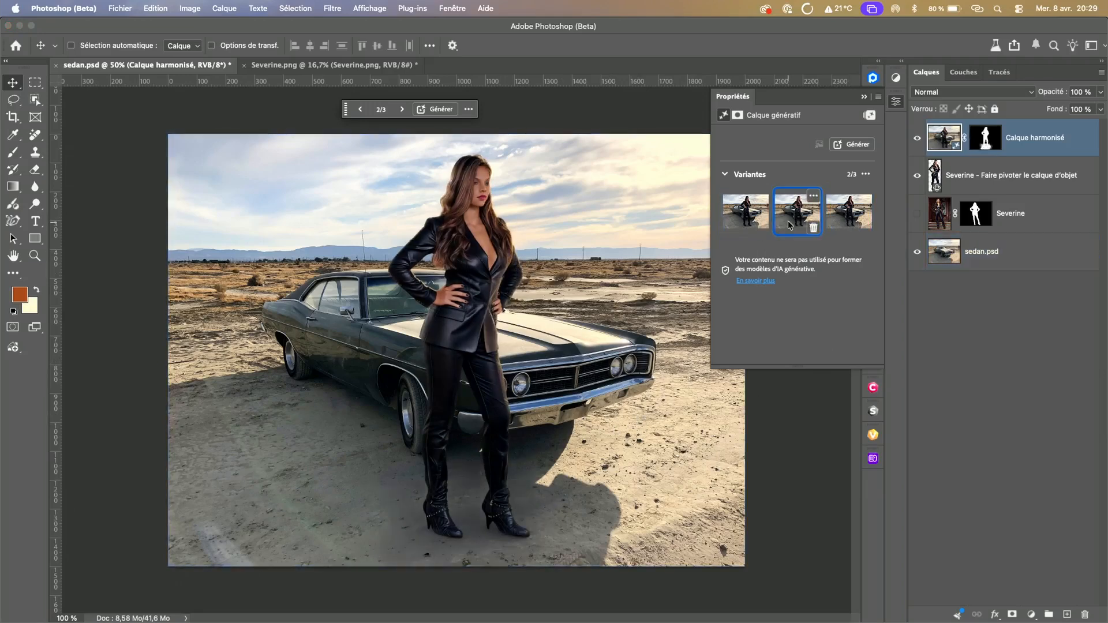
pyautogui.click(739, 218)
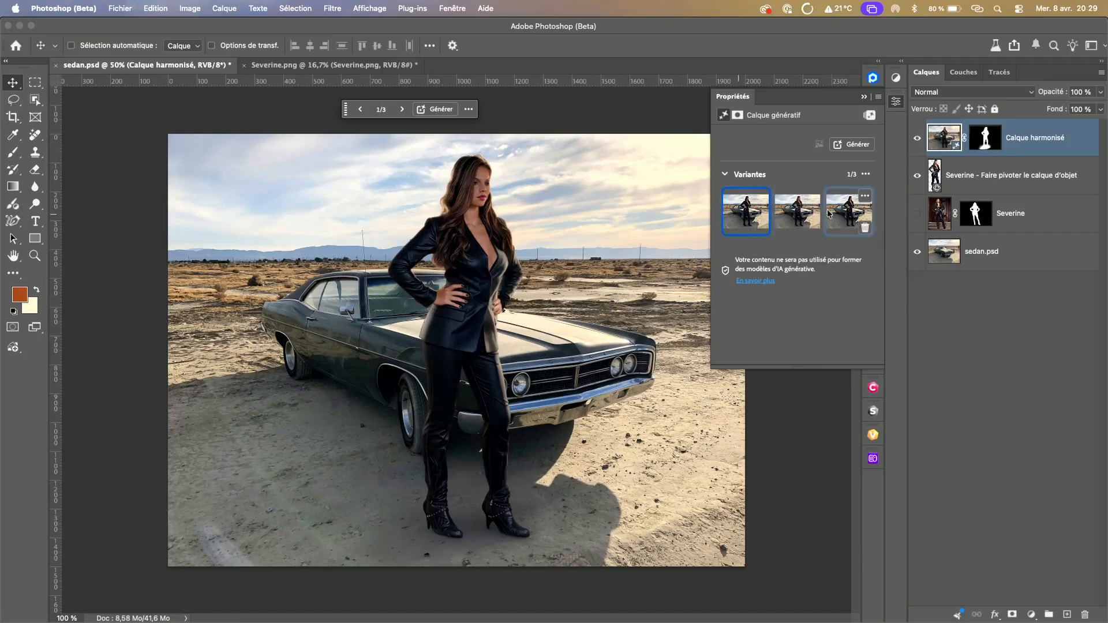
pyautogui.click(848, 211)
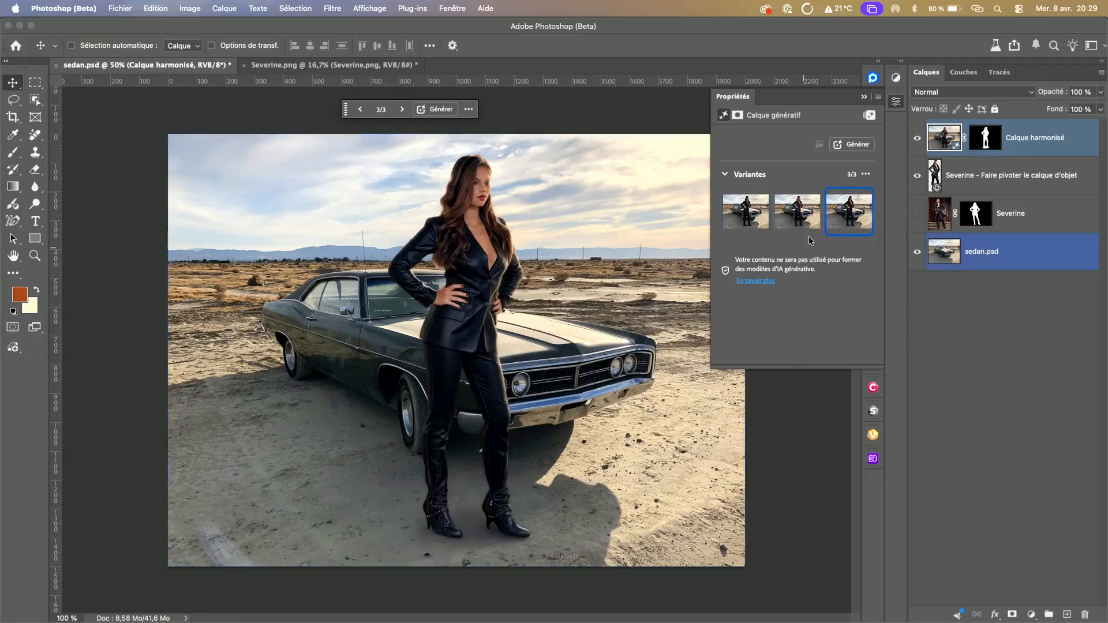
# Step: Compare the composite with and without the harmonized layer, and undo a trial move of the woman
pyautogui.click(917, 141)
pyautogui.click(917, 140)
pyautogui.click(918, 140)
pyautogui.click(917, 140)
pyautogui.click(917, 140)
pyautogui.click(918, 140)
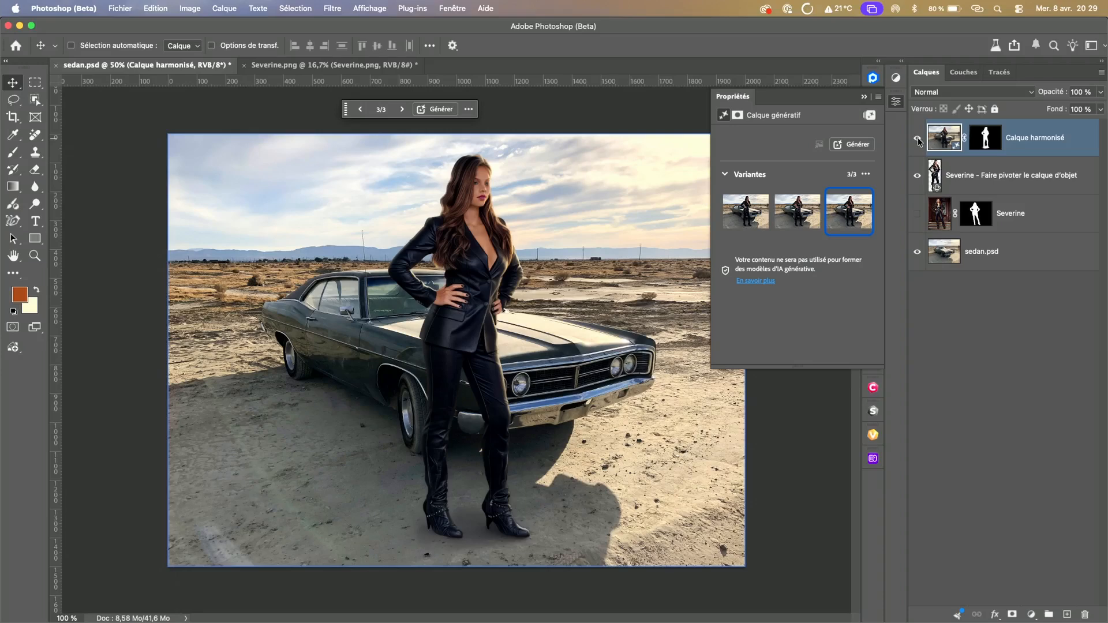
pyautogui.click(917, 140)
pyautogui.click(918, 140)
pyautogui.click(917, 140)
pyautogui.click(917, 140)
pyautogui.moveTo(457, 302); pyautogui.dragTo(656, 230)
pyautogui.press('super+z')
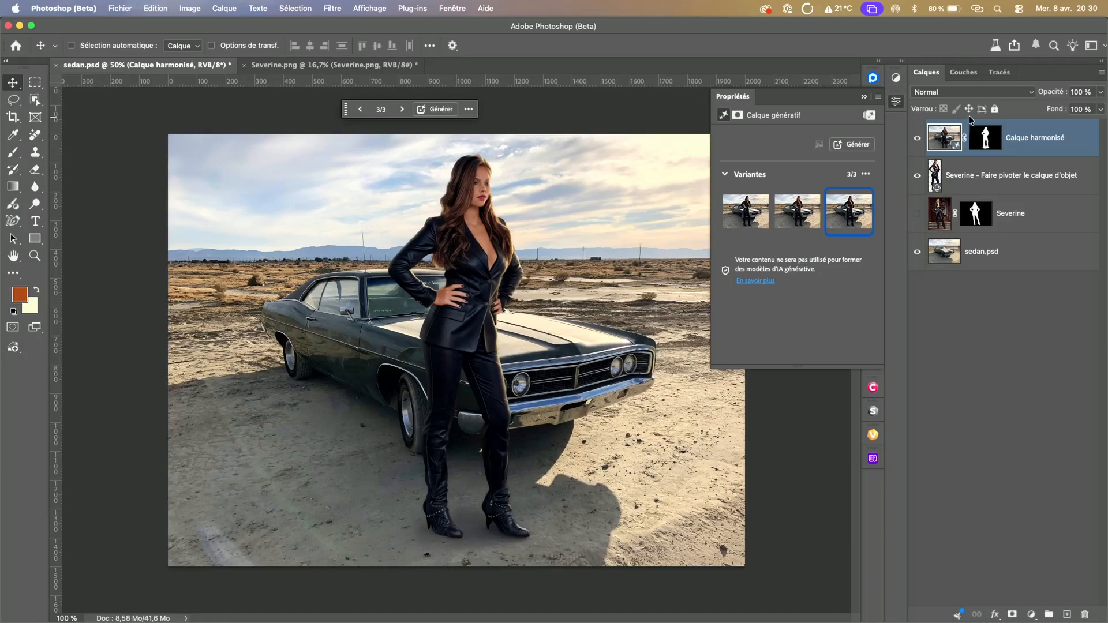
# Step: Examine the harmonized layer's mask and the woman's face, hair and jacket edges at 200%, and return to the full image
pyautogui.keyDown('alt'); pyautogui.click(983, 144); pyautogui.keyUp('alt')
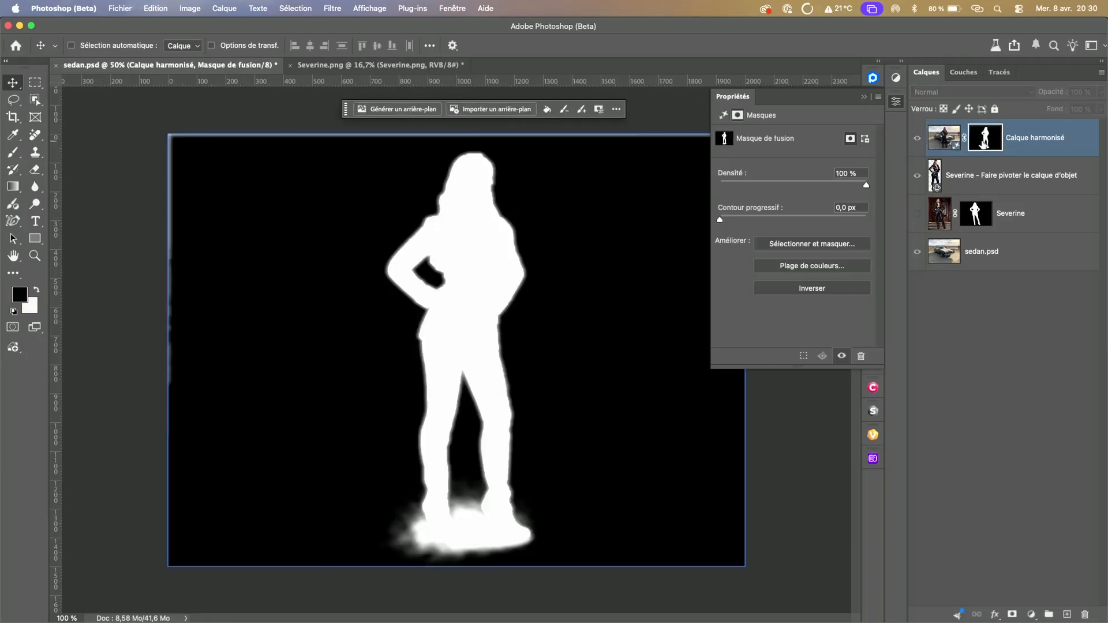
pyautogui.keyDown('alt'); pyautogui.click(983, 144); pyautogui.keyUp('alt')
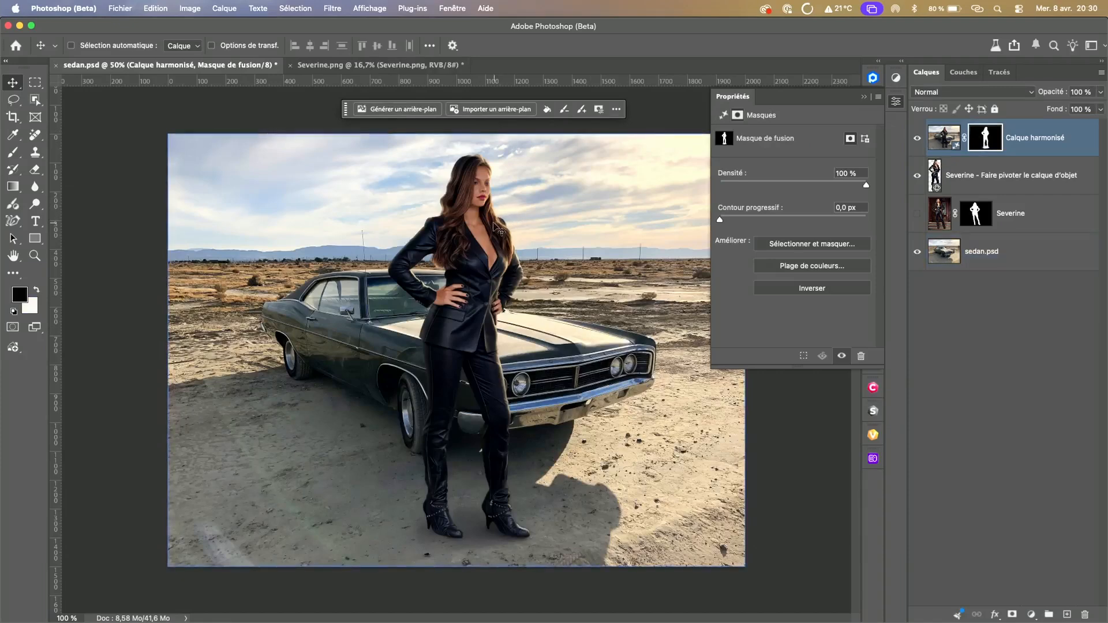
pyautogui.keyDown('super'); pyautogui.click(479, 222); pyautogui.keyUp('super')
pyautogui.keyDown('super'); pyautogui.click(443, 340); pyautogui.keyUp('super')
pyautogui.keyDown('super'); pyautogui.click(441, 340); pyautogui.keyUp('super')
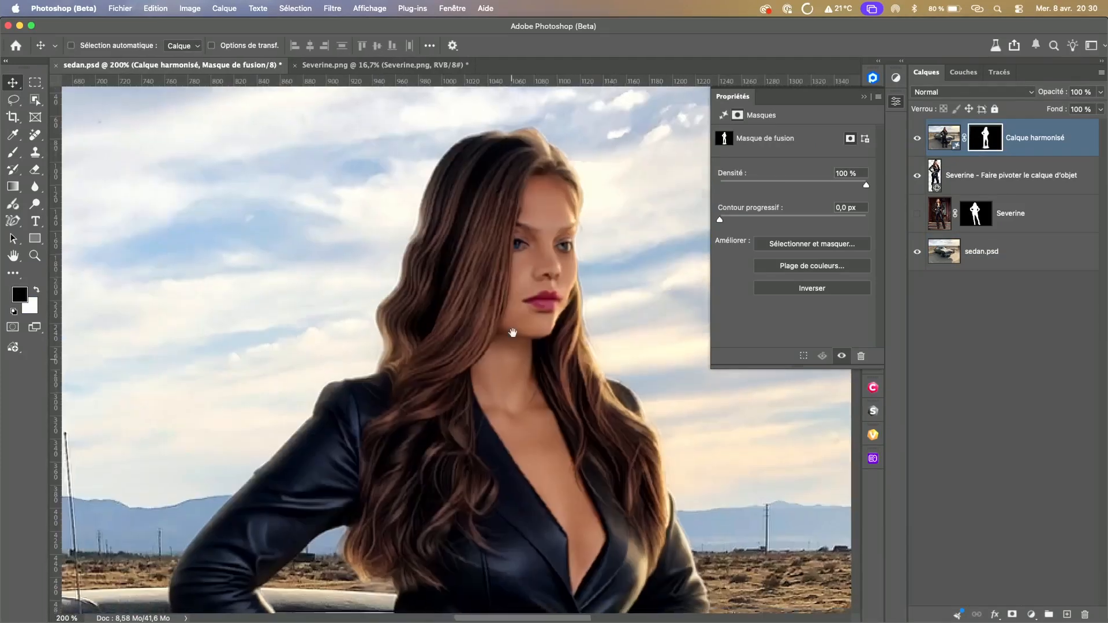
pyautogui.moveTo(512, 354); pyautogui.dragTo(498, 274)
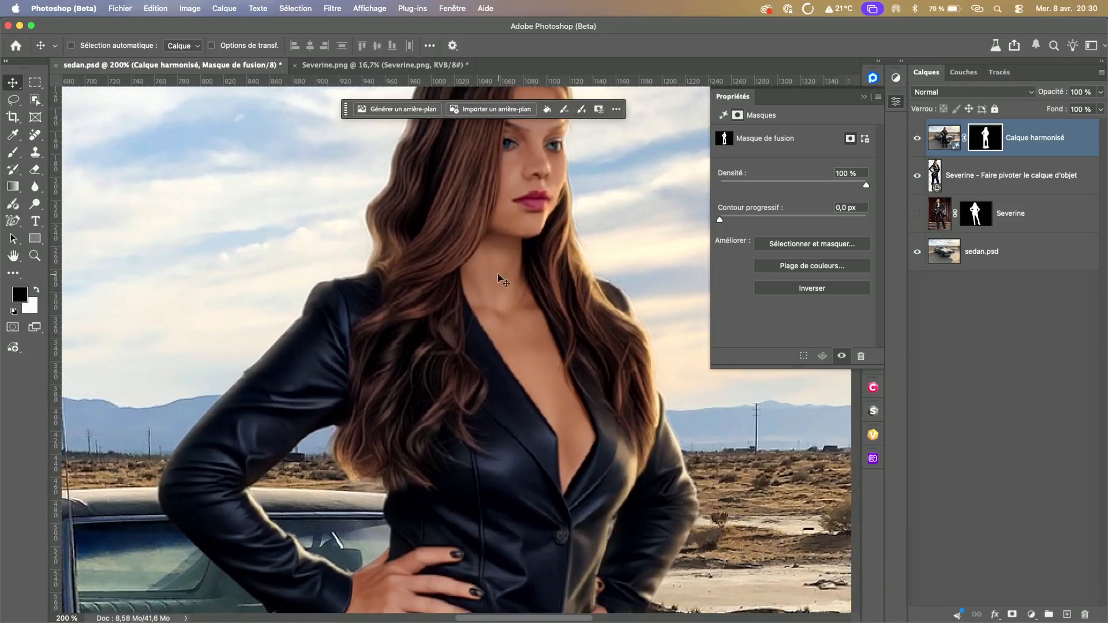
pyautogui.doubleClick(13, 255)
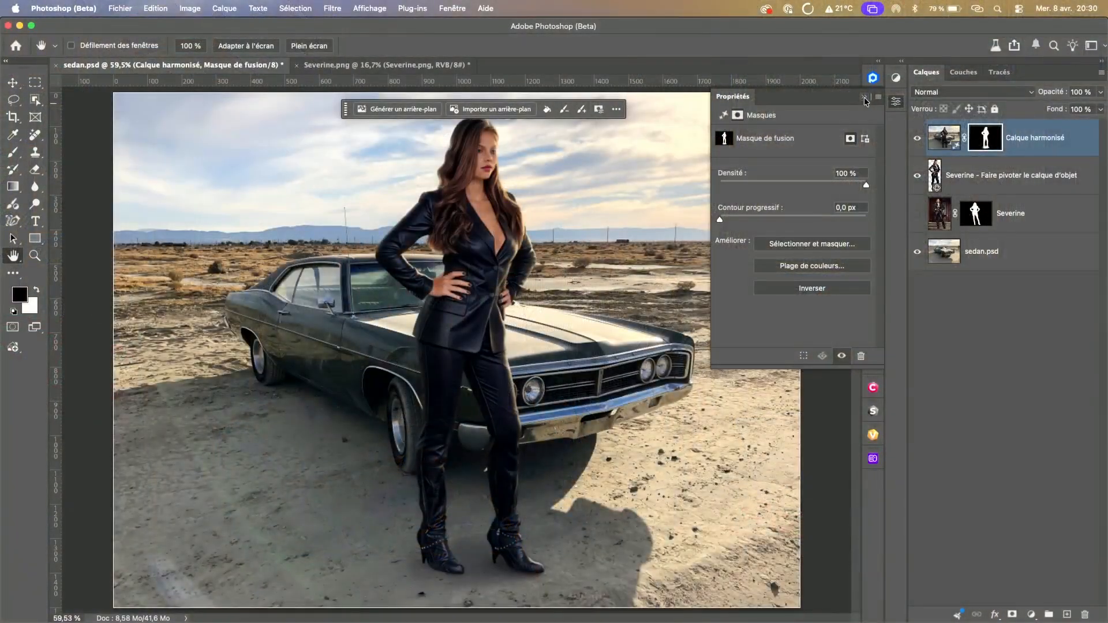
pyautogui.click(863, 97)
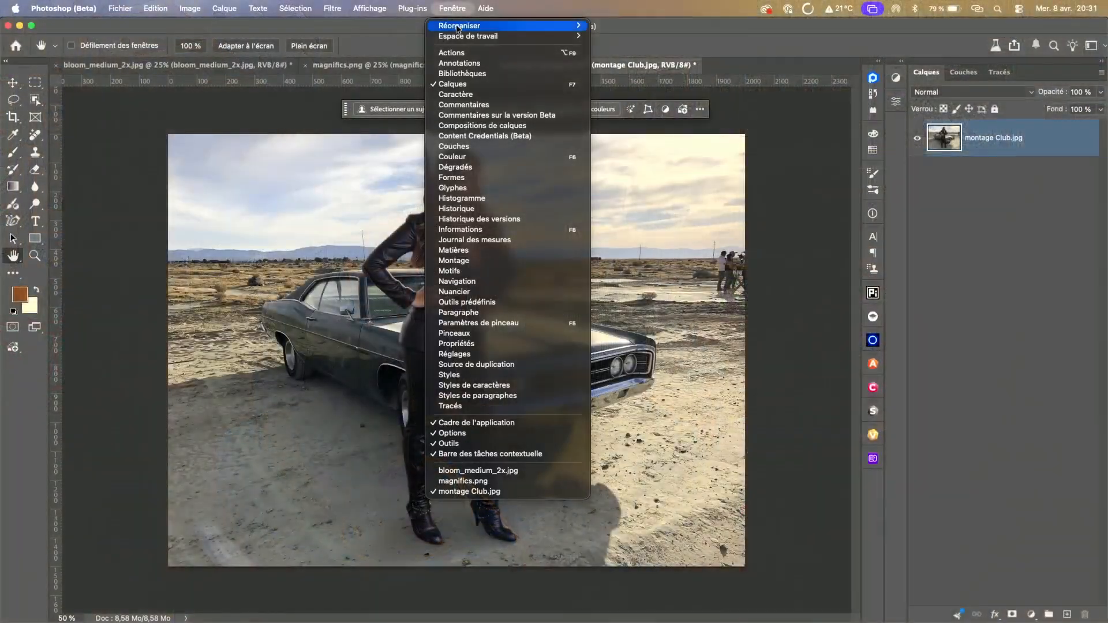
# Step: Arrange montage Club.jpg, magnifics.png and bloom_medium_2x.jpg side by side as three vertical tiles
pyautogui.moveTo(457, 28)
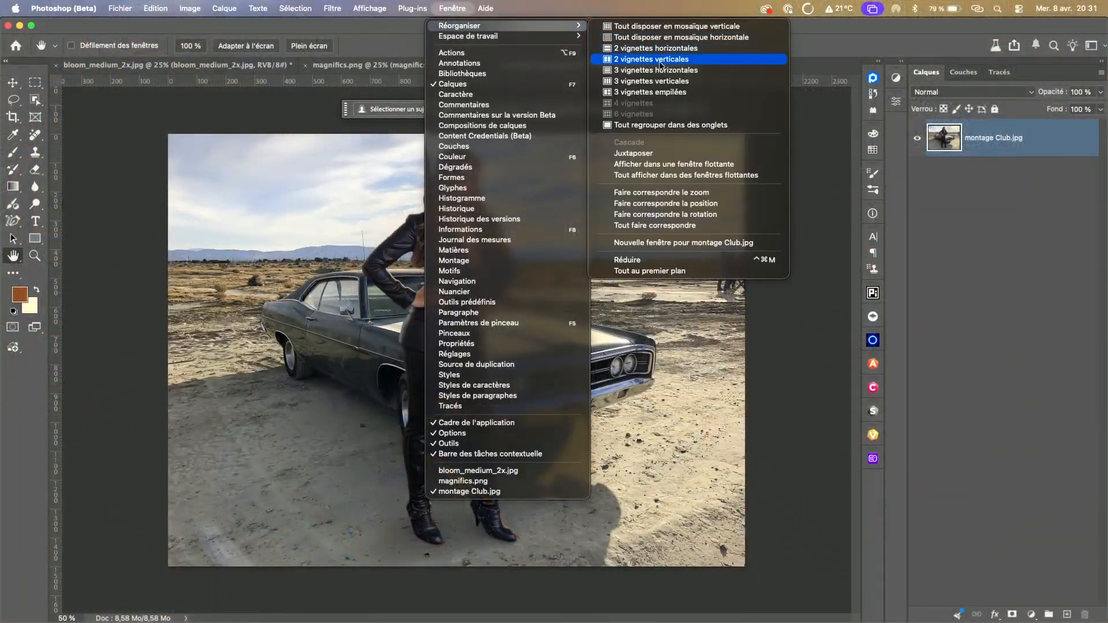
pyautogui.click(655, 86)
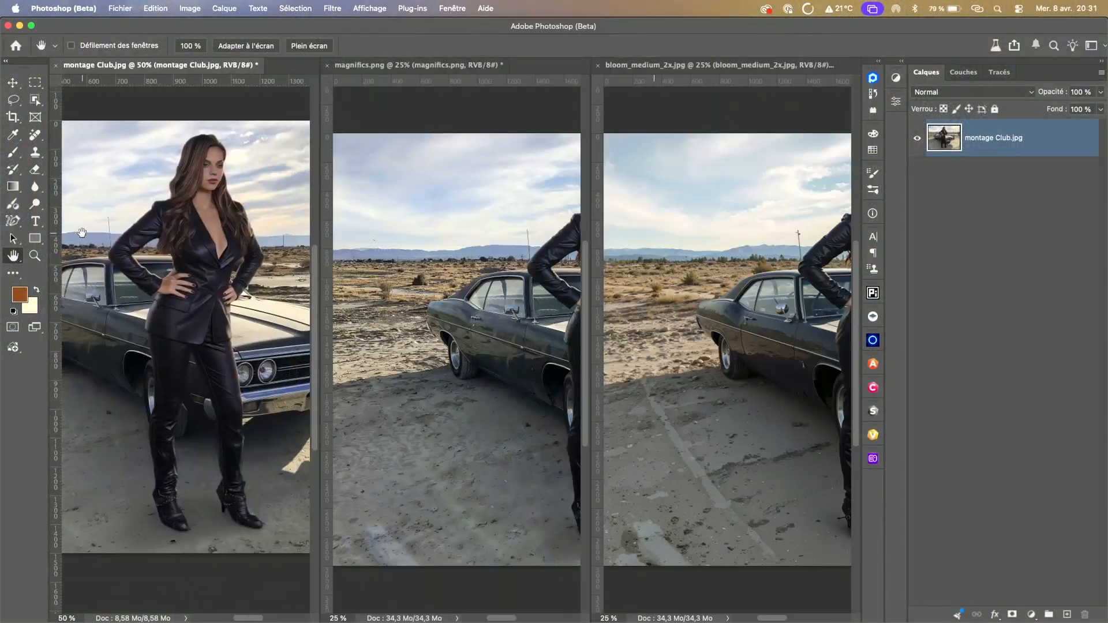
# Step: Bring the woman into view in magnifics.png and bloom_medium_2x.jpg, framed as in montage Club.jpg
pyautogui.click(436, 254)
pyautogui.moveTo(436, 254); pyautogui.dragTo(365, 267)
pyautogui.click(774, 295)
pyautogui.moveTo(775, 295); pyautogui.dragTo(642, 287)
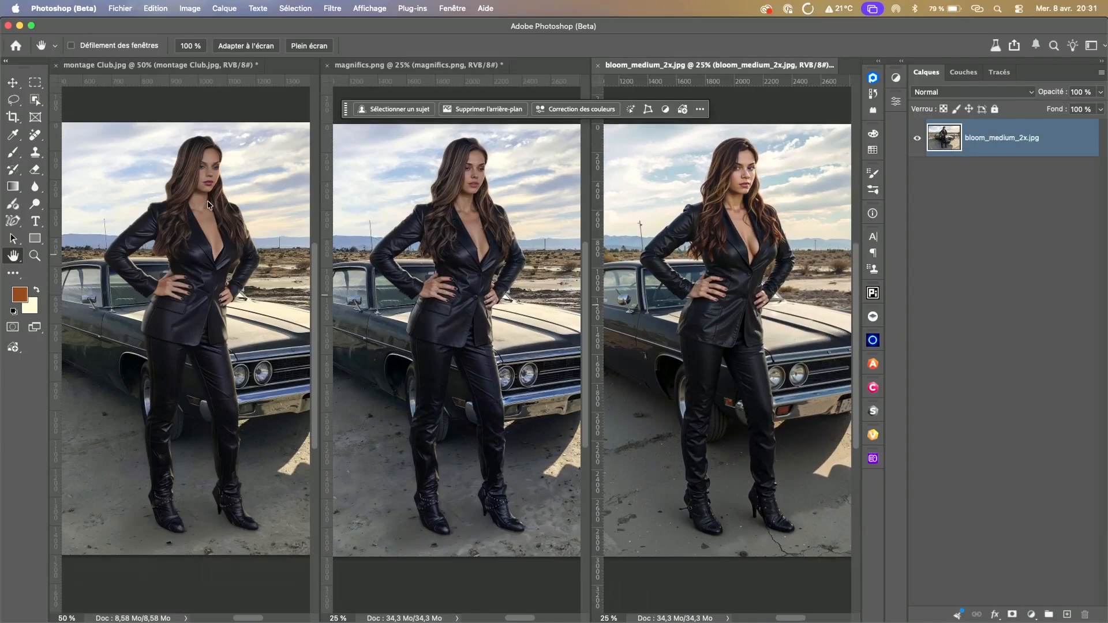
# Step: Enlarge the woman to 66.7% in montage Club.jpg and show her face at 100% in magnifics.png
pyautogui.click(35, 256)
pyautogui.click(184, 203)
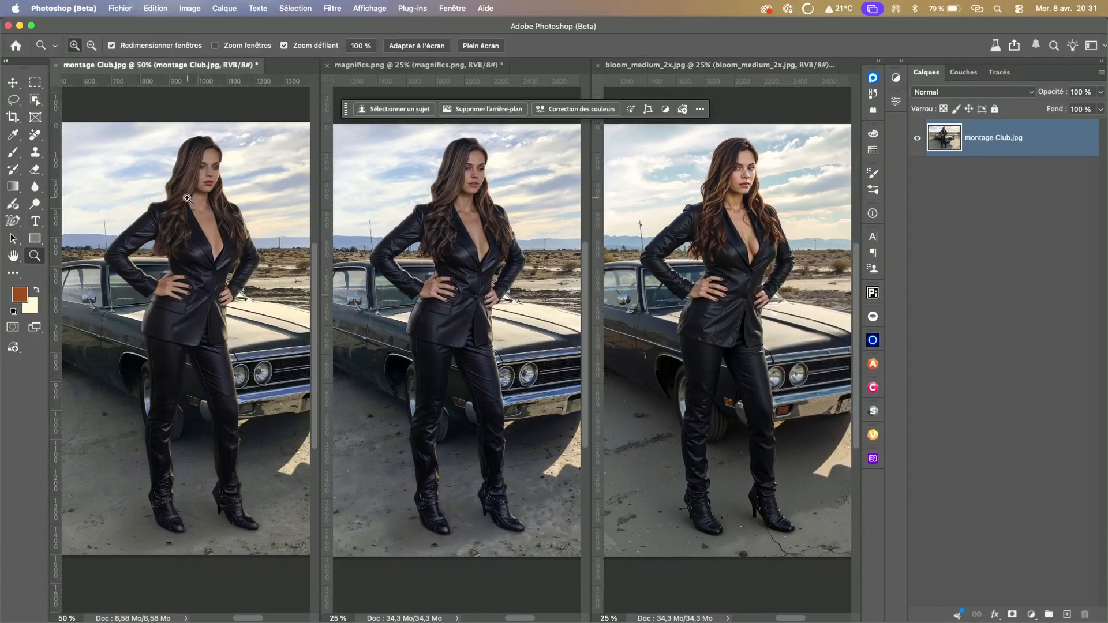
pyautogui.click(197, 208)
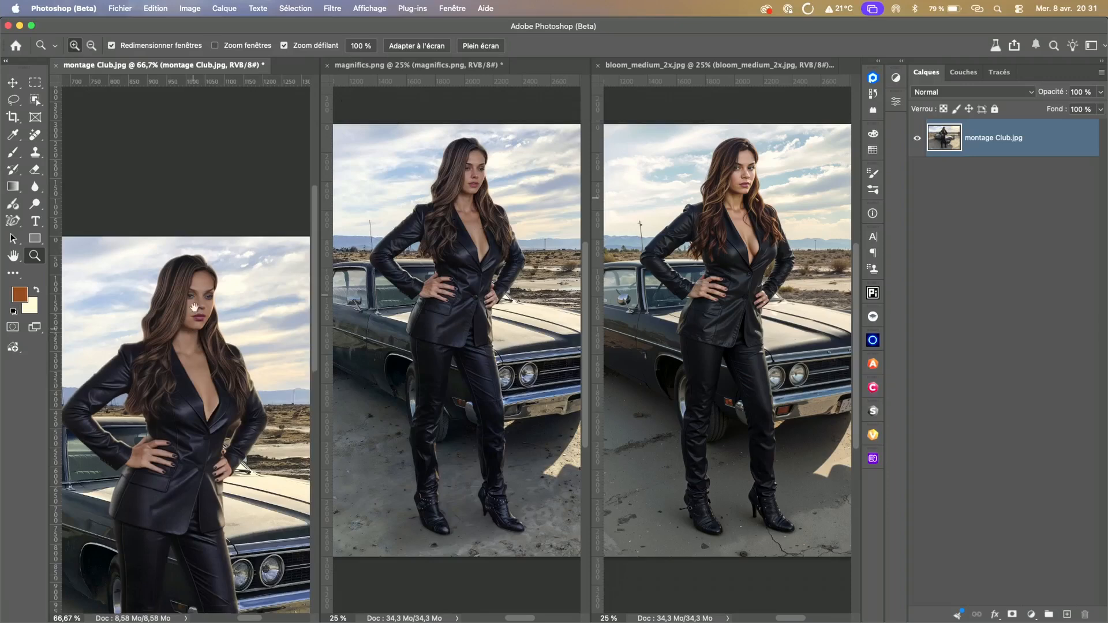
pyautogui.moveTo(194, 329); pyautogui.dragTo(197, 211)
pyautogui.click(455, 254)
pyautogui.click(471, 218)
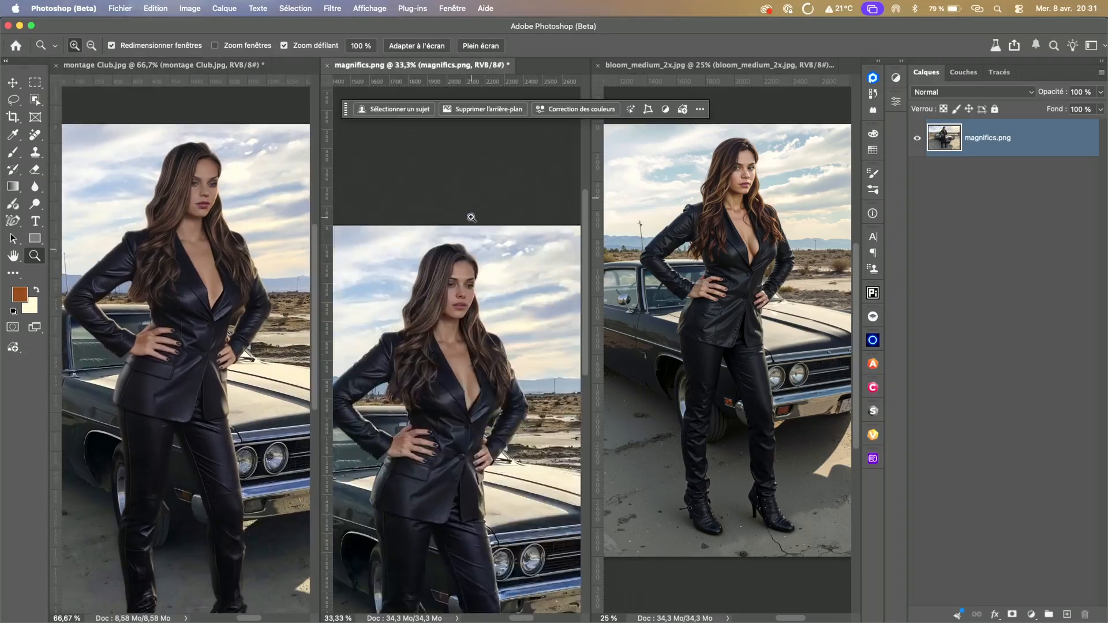
pyautogui.doubleClick(35, 255)
pyautogui.moveTo(450, 233); pyautogui.dragTo(465, 354)
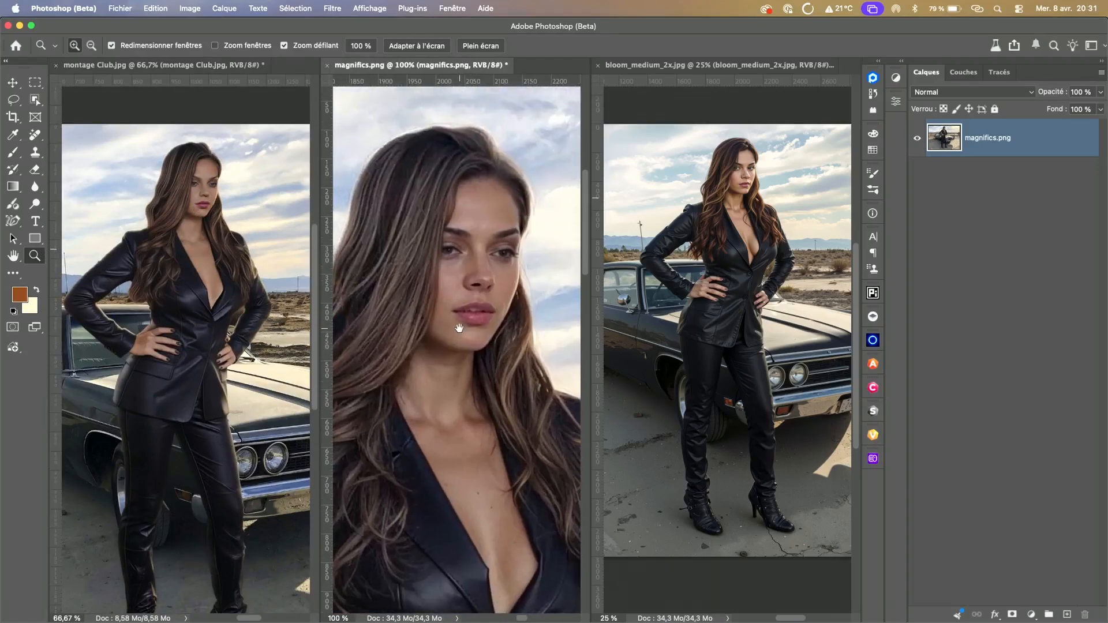
# Step: Show the woman's face at 100% in bloom_medium_2x.jpg and at 200% in montage Club.jpg to compare all three versions
pyautogui.click(699, 301)
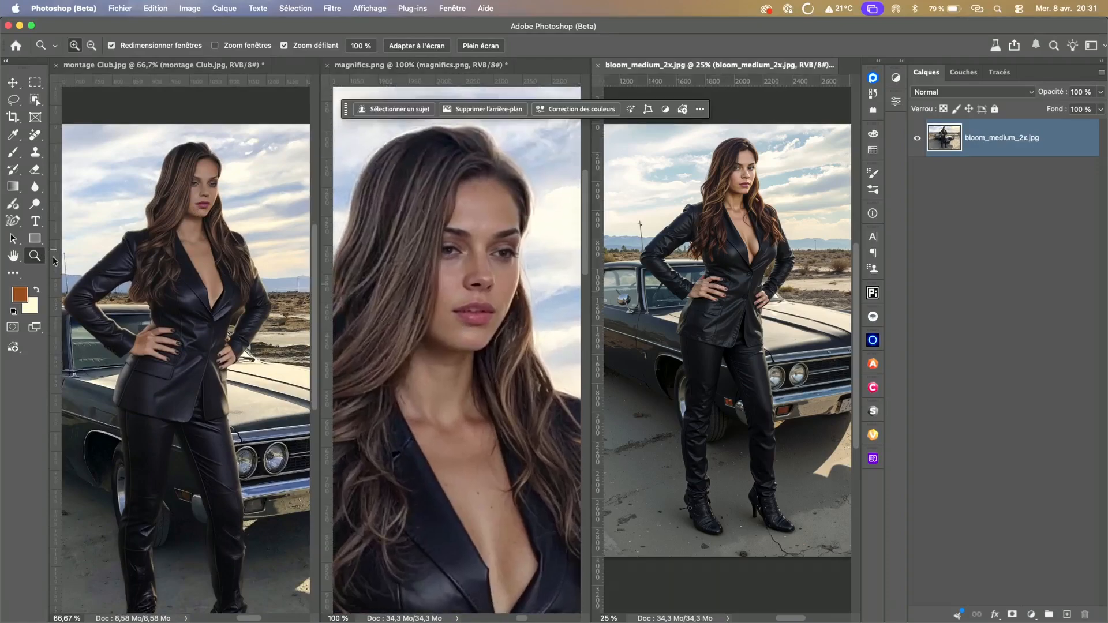
pyautogui.doubleClick(35, 255)
pyautogui.scroll(5, 693, 259)
pyautogui.scroll(8, 726, 301)
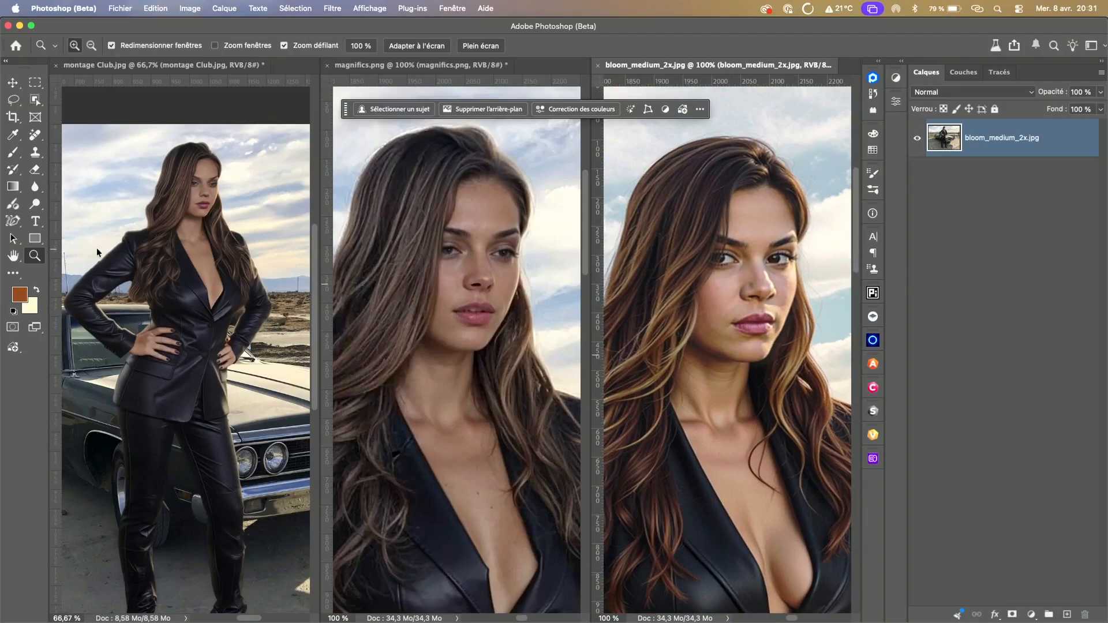
pyautogui.click(187, 213)
pyautogui.click(175, 300)
pyautogui.moveTo(195, 355); pyautogui.dragTo(148, 306)
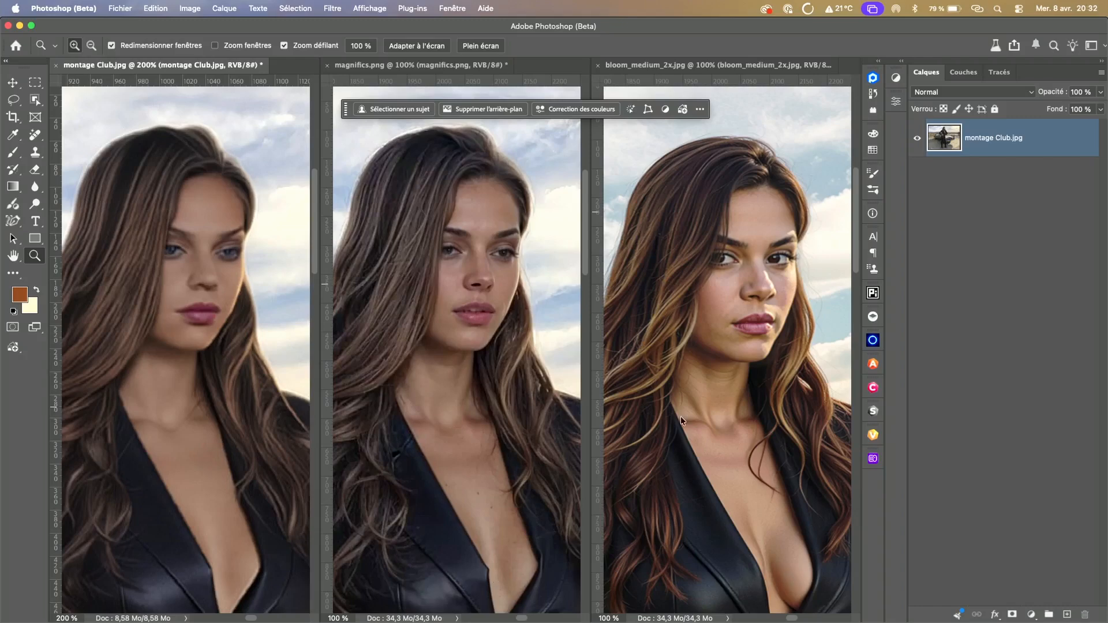
# Step: Compare the woman's hand and leather jacket details across the three images, and return to her upper body in bloom_medium_2x.jpg
pyautogui.click(760, 380)
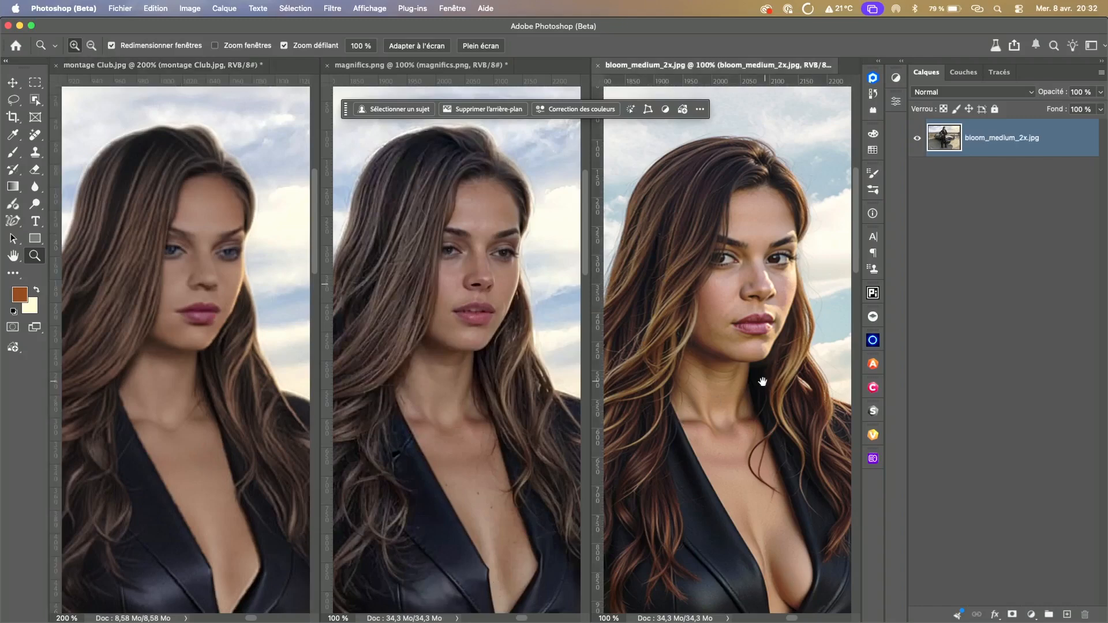
pyautogui.moveTo(737, 395); pyautogui.dragTo(744, 375)
pyautogui.scroll(-10, 745, 375)
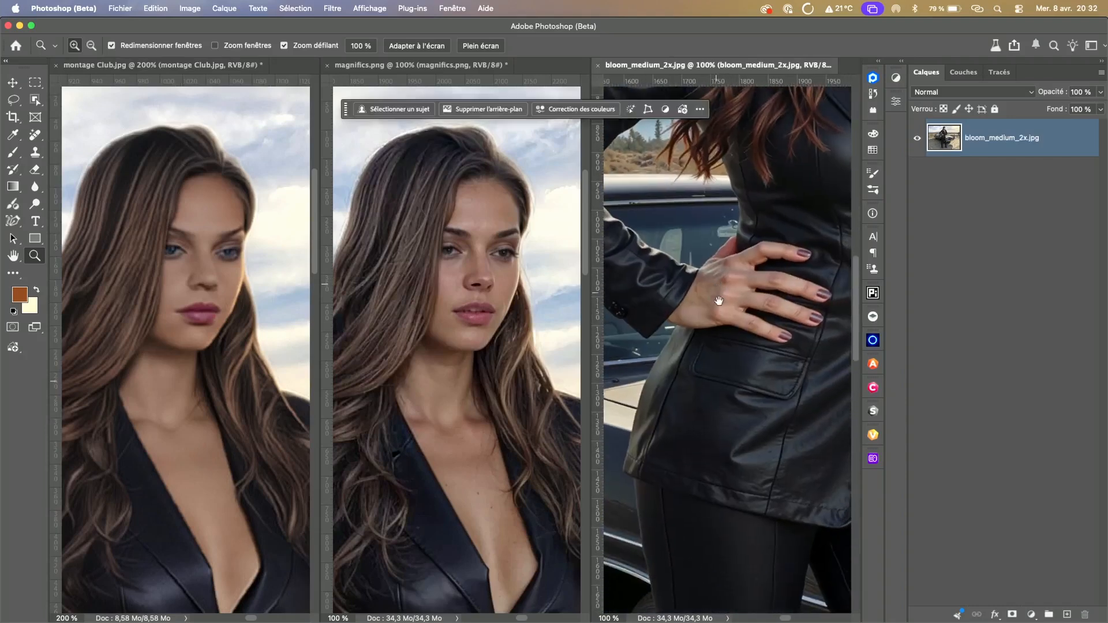
pyautogui.click(464, 405)
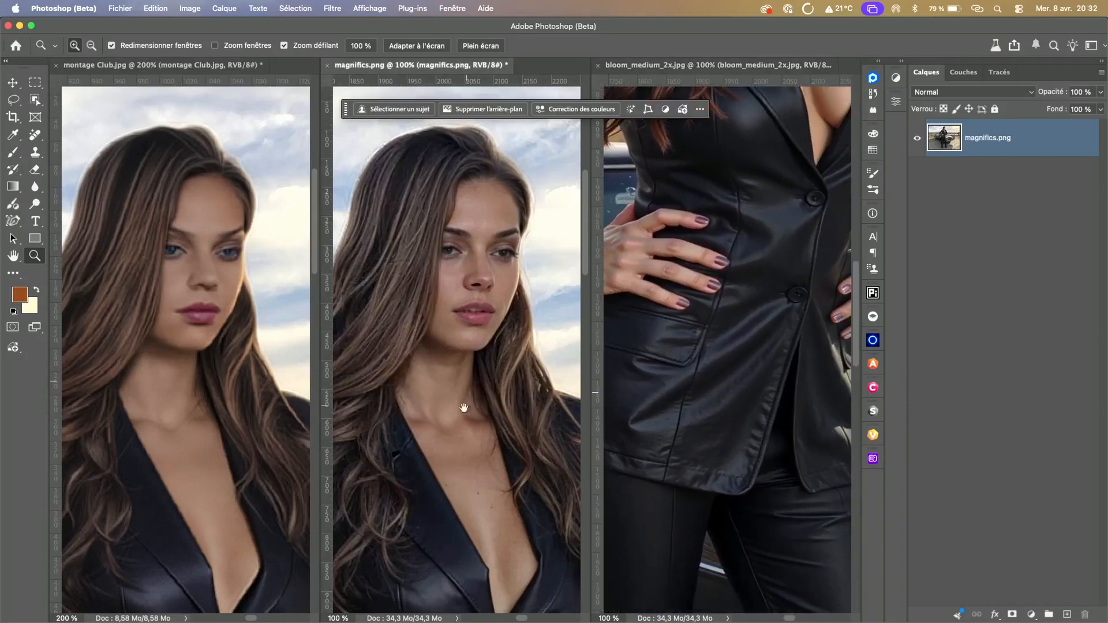
pyautogui.scroll(-10, 467, 401)
pyautogui.scroll(-5, 476, 394)
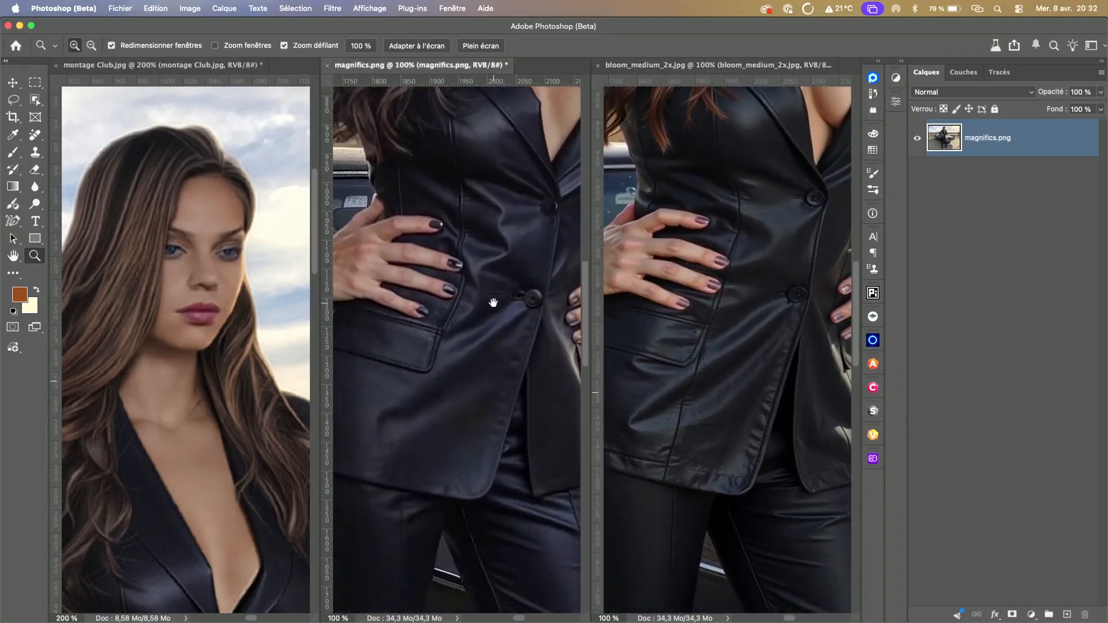
pyautogui.click(225, 438)
pyautogui.scroll(-10, 225, 438)
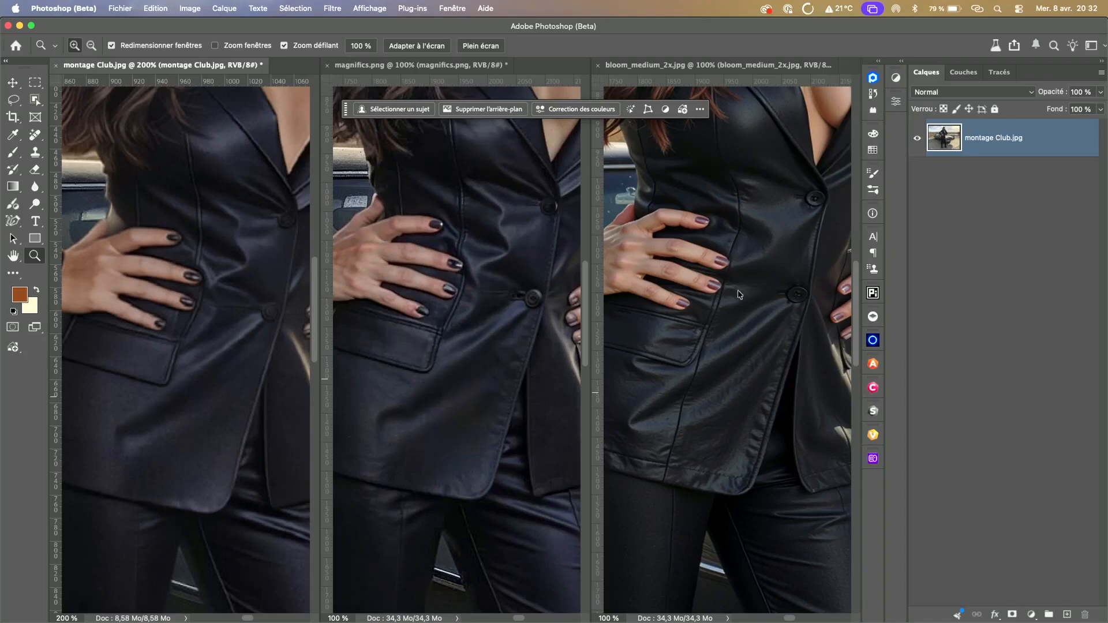
pyautogui.click(746, 238)
pyautogui.scroll(10, 742, 234)
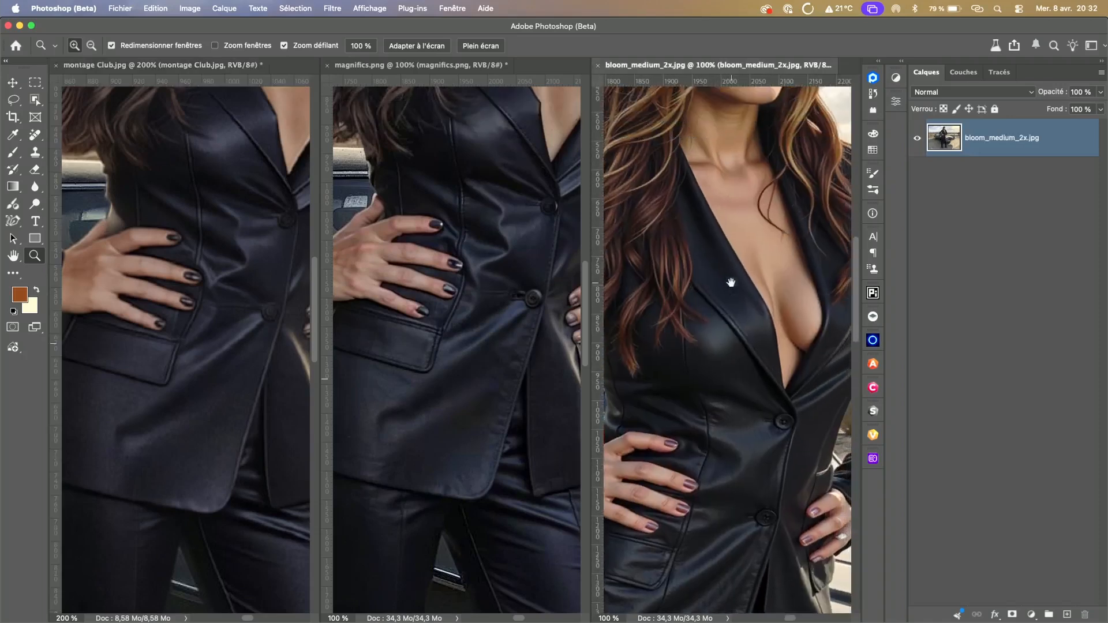
# Step: Close magnifics.png and montage Club.jpg without saving, and fit the whole bloom_medium_2x.jpg image in the window
pyautogui.click(327, 66)
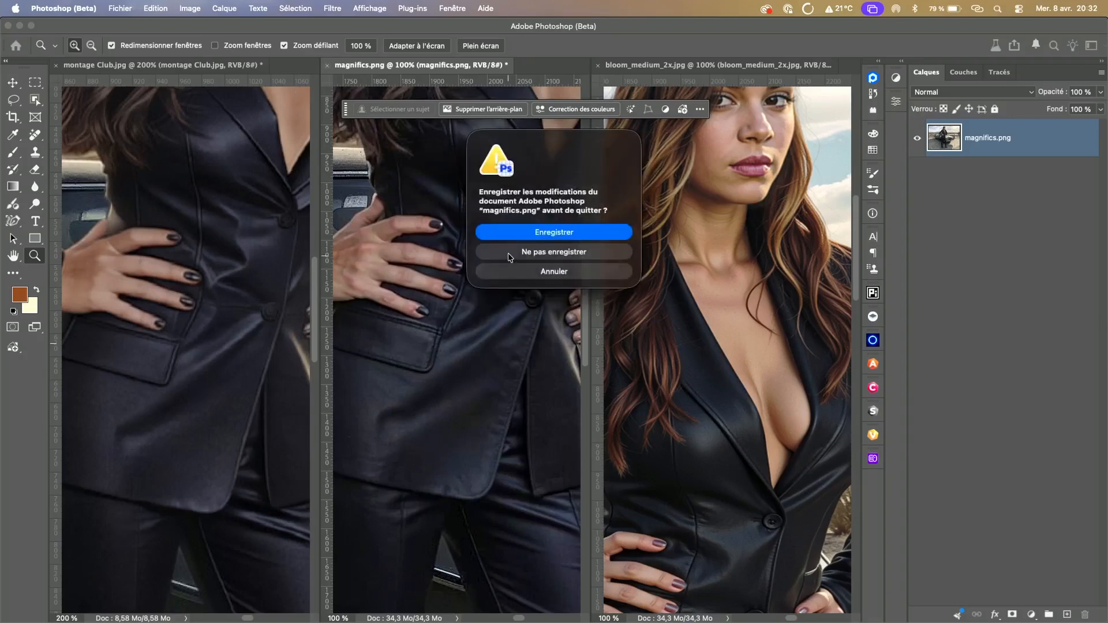
pyautogui.click(508, 255)
pyautogui.click(56, 66)
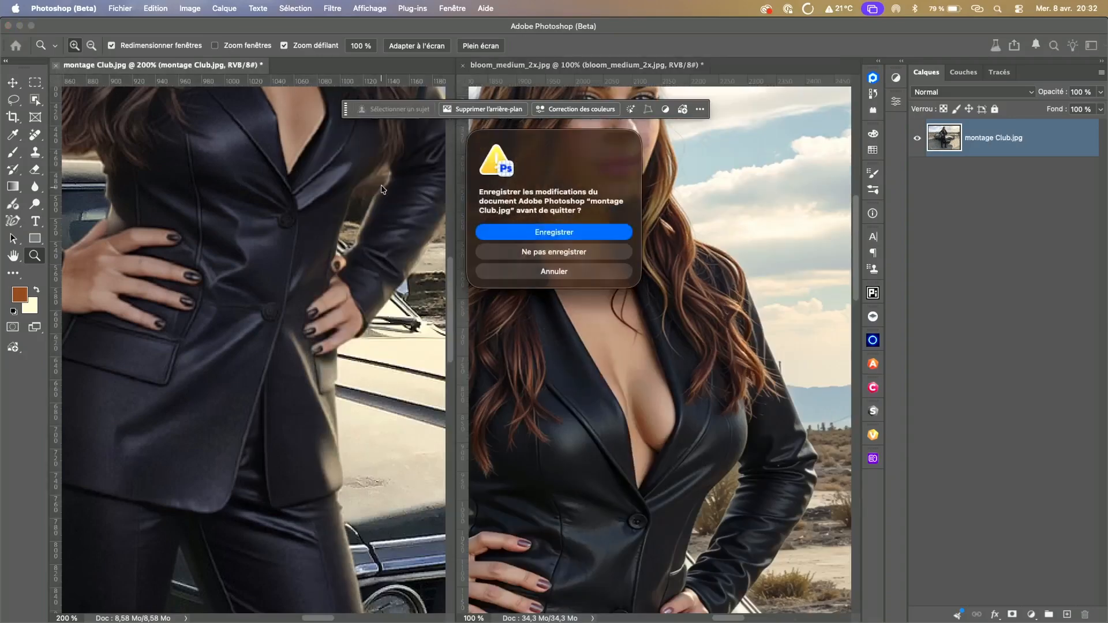
pyautogui.click(496, 258)
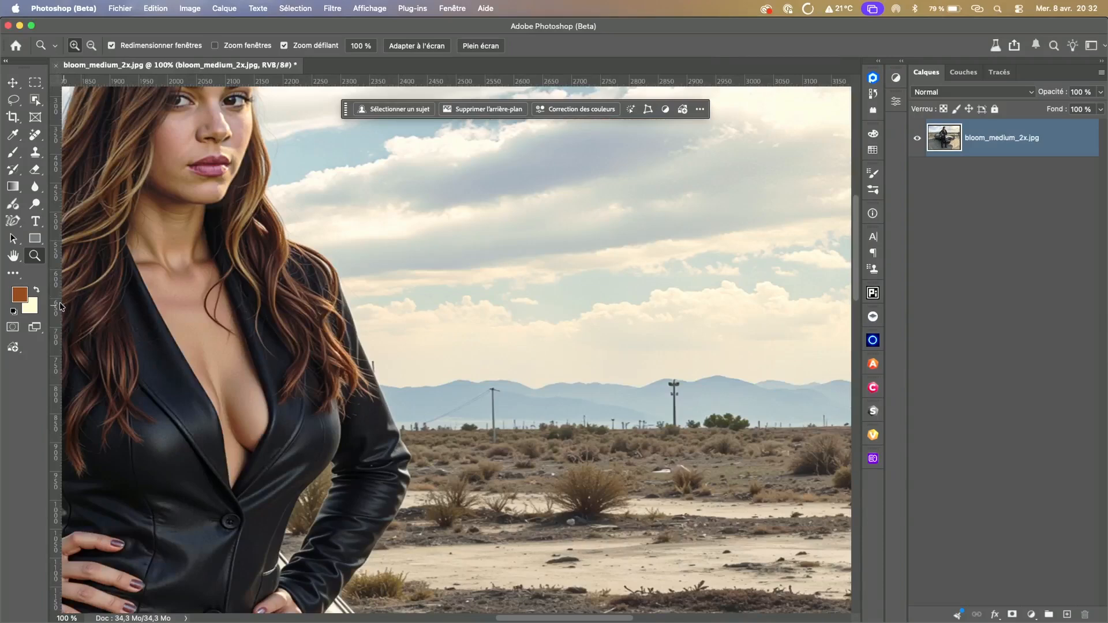
pyautogui.doubleClick(16, 257)
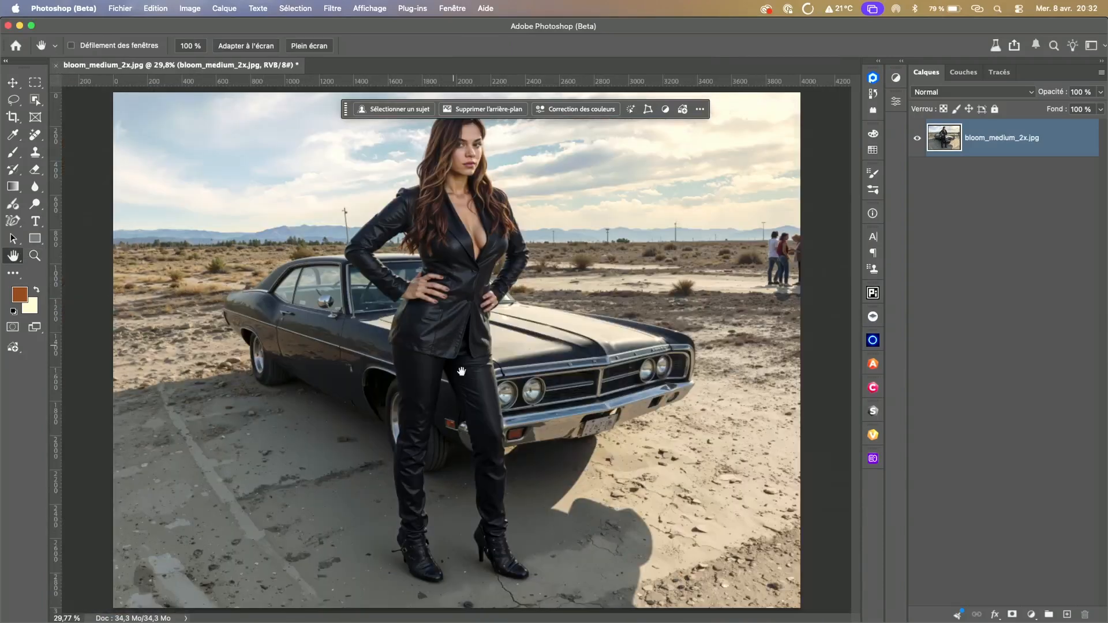